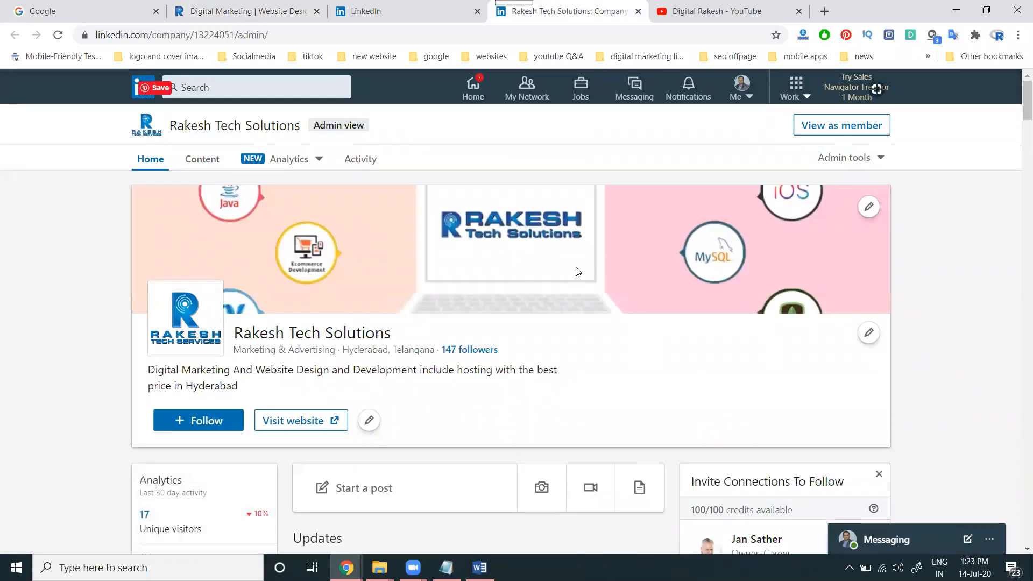
Start a photo post on the company page and attach the website design and digital marketing banner from drive E's Rakesh Tech Solutions folder
scroll(577, 272, down, 6)
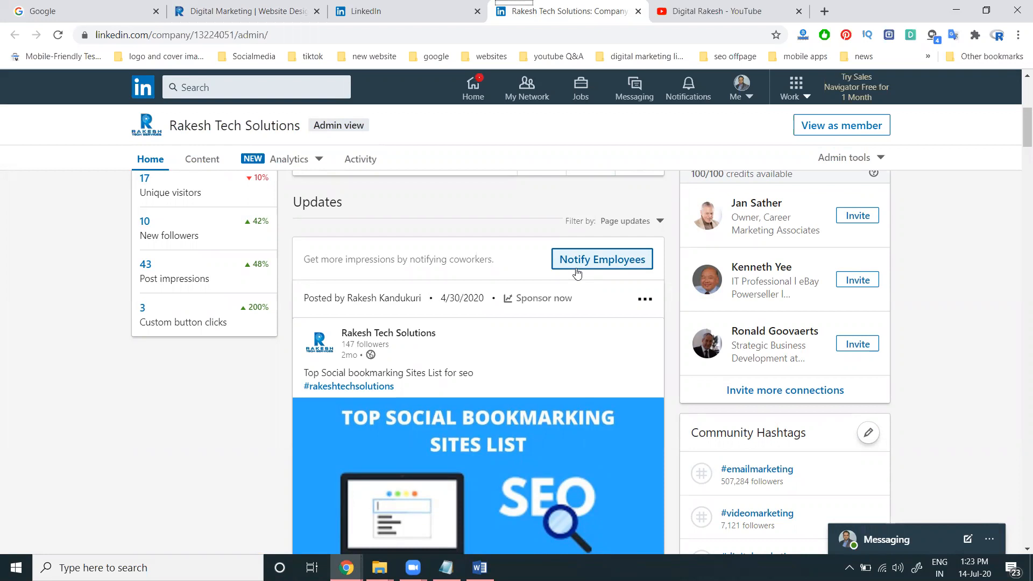
scroll(477, 255, up, 3)
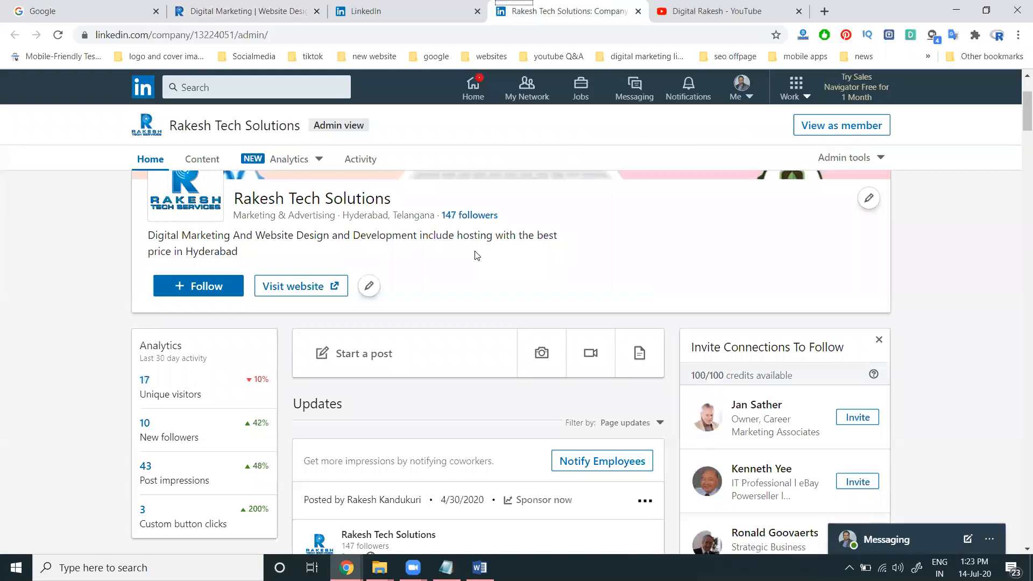
scroll(476, 255, up, 1)
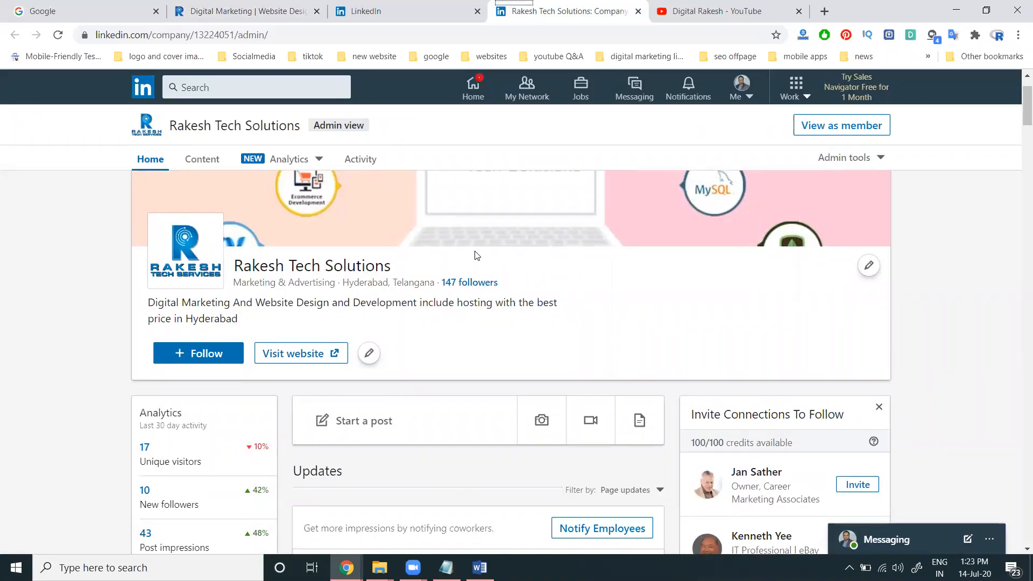
scroll(477, 255, down, 2)
click(541, 286)
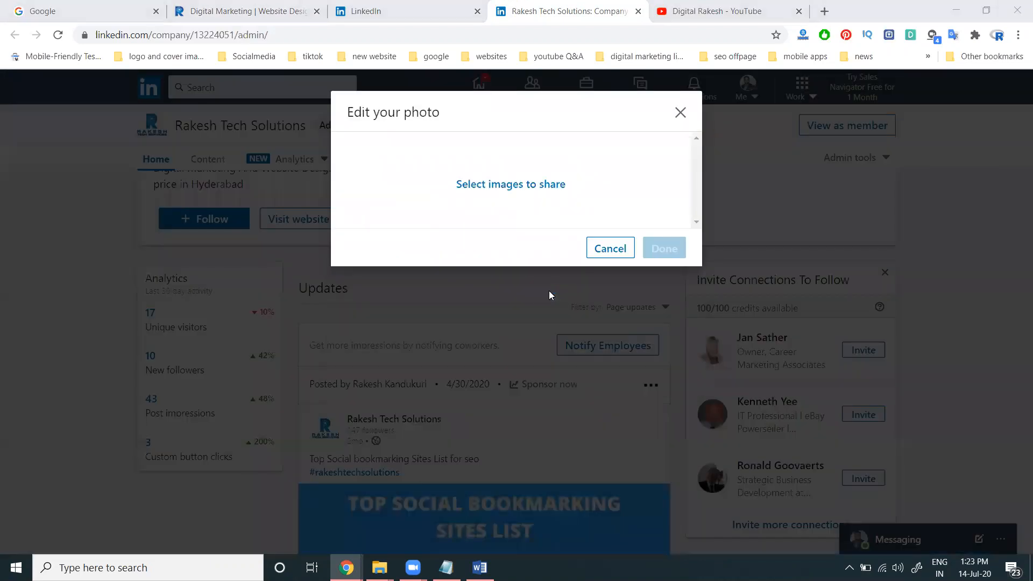
click(521, 191)
click(172, 31)
click(400, 223)
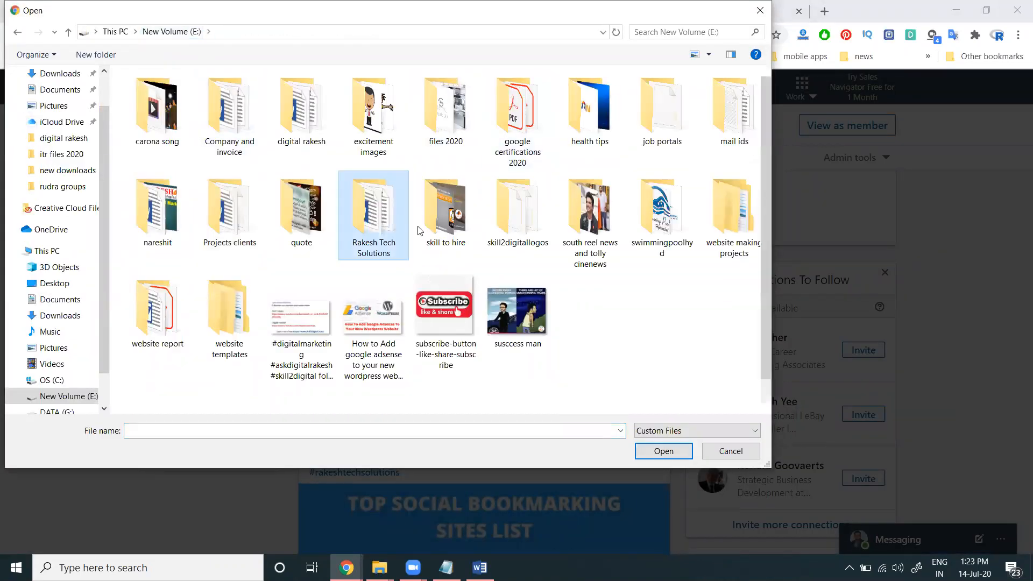
double_click(399, 221)
double_click(623, 283)
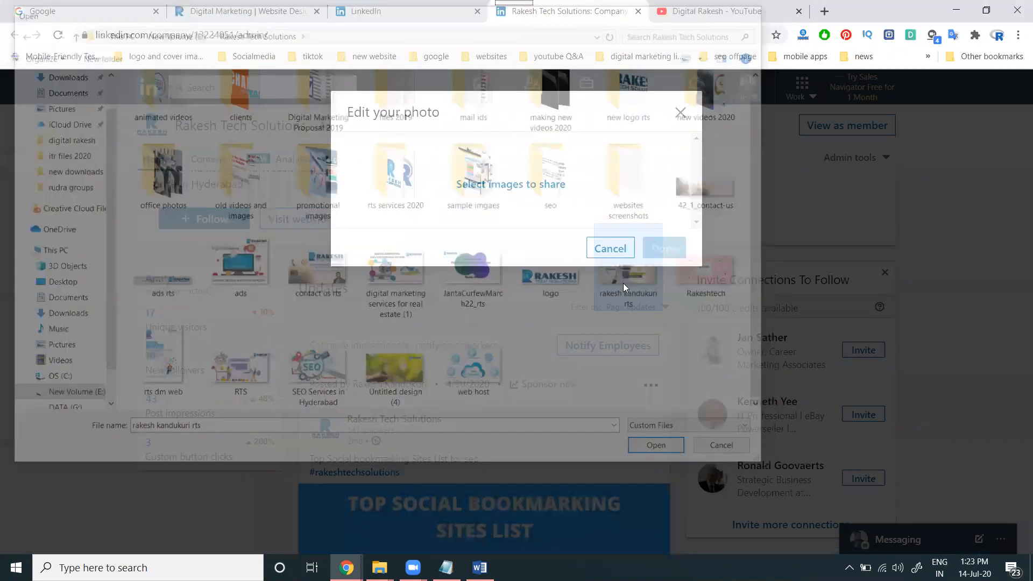
Go back to the rakeshtechsolutions.com home page and copy the "Welcome to Rakesh Tech Solutions" paragraph
click(247, 11)
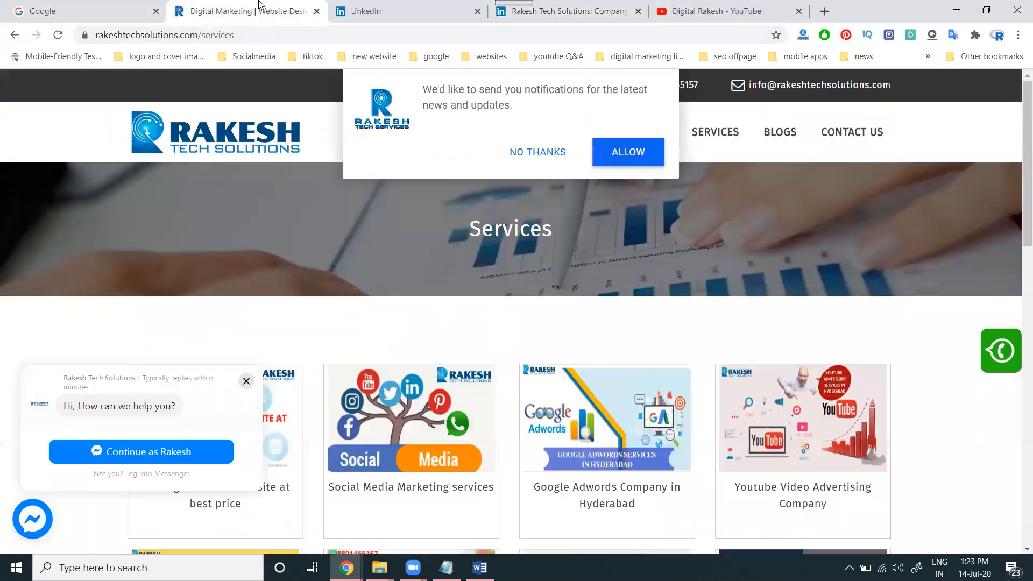
click(14, 36)
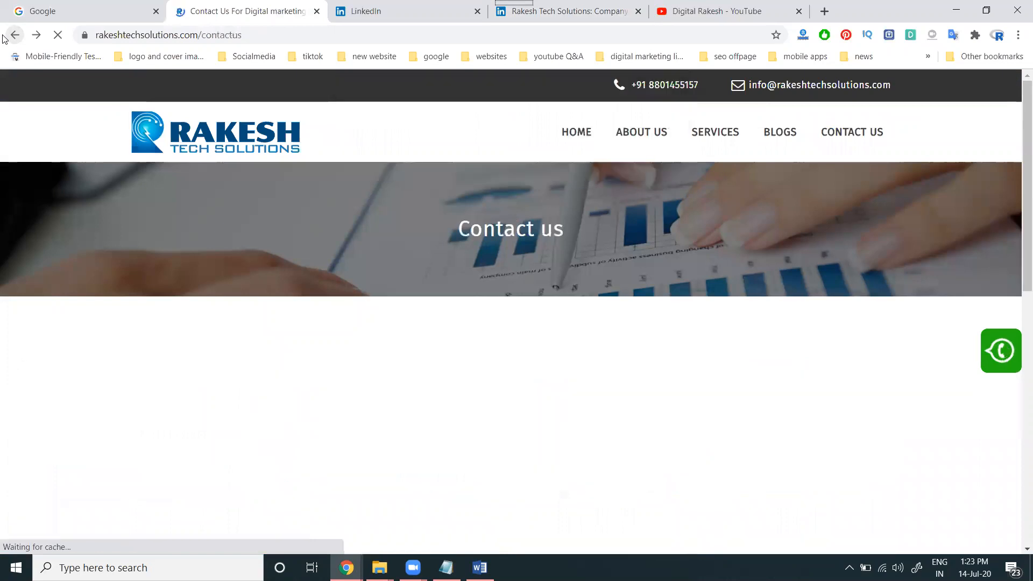
click(3, 37)
click(183, 38)
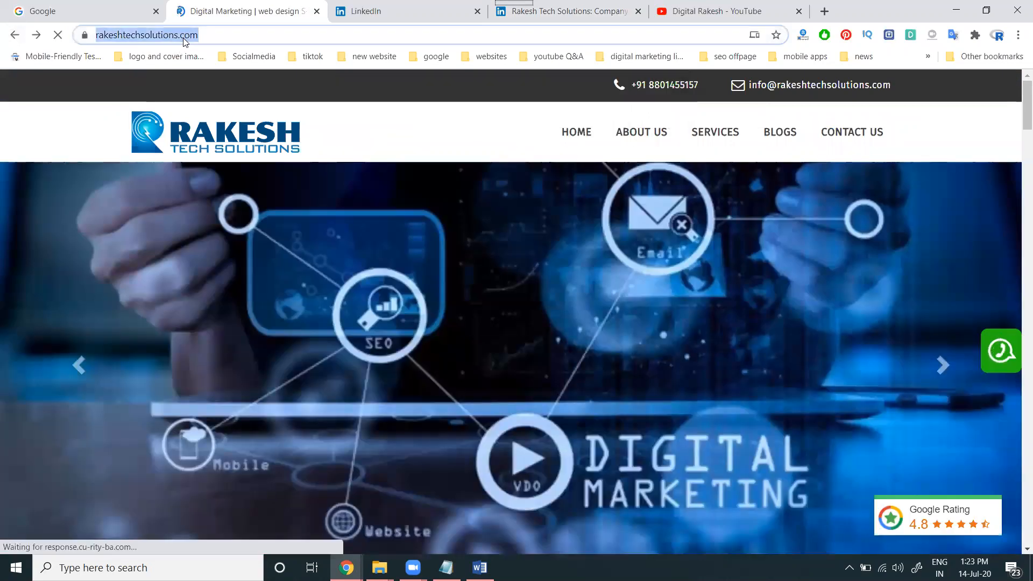
scroll(370, 307, down, 9)
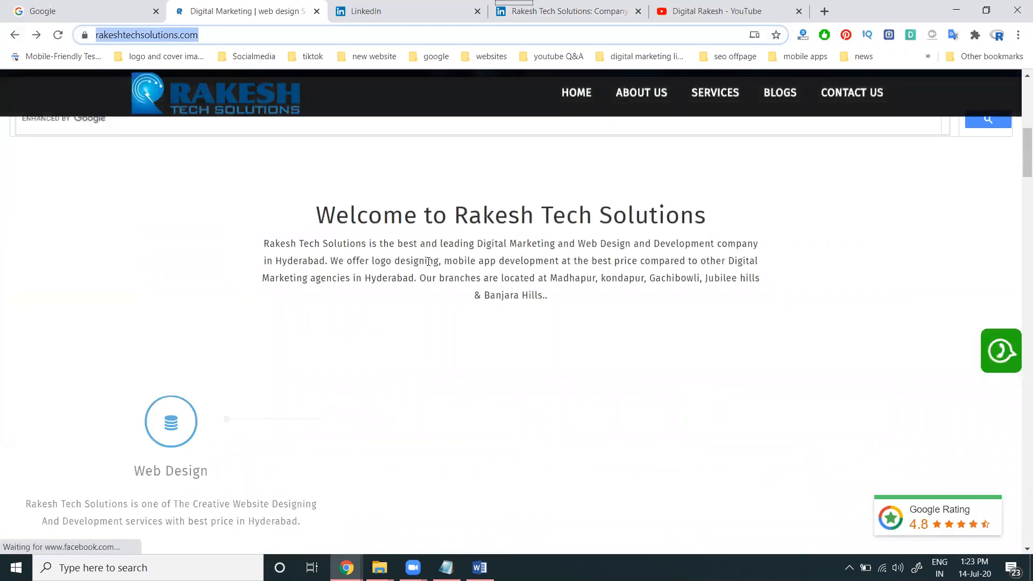
triple_click(429, 262)
key(ctrl+c)
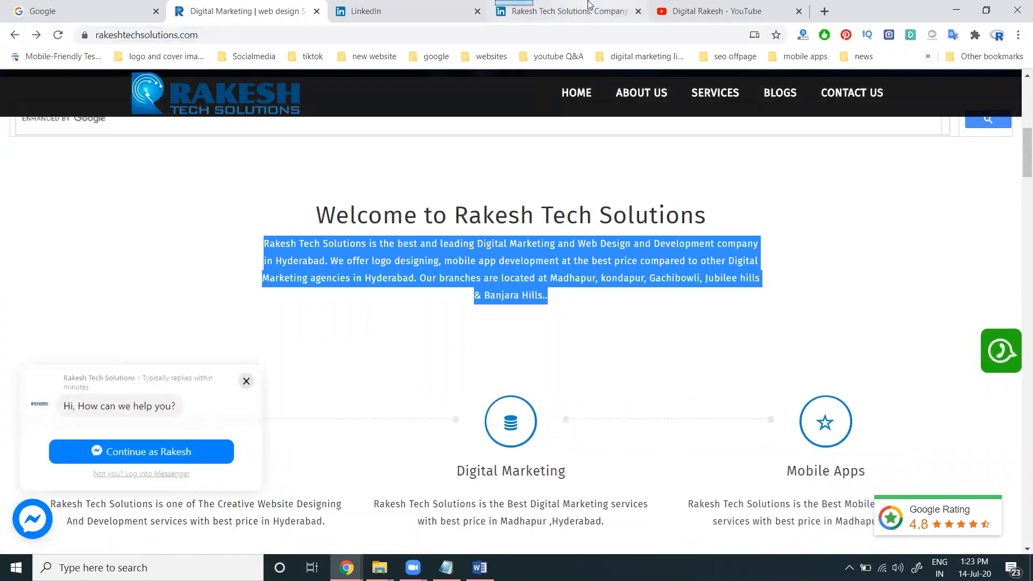
Accept the selected photo for the company page post and paste the copied company description as its text
click(589, 4)
click(664, 267)
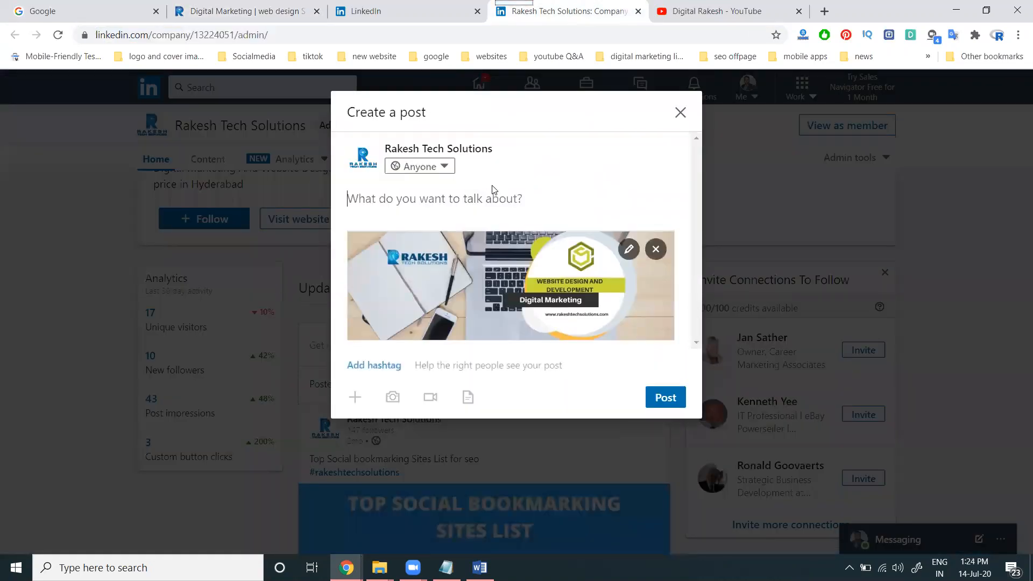
key(ctrl+v)
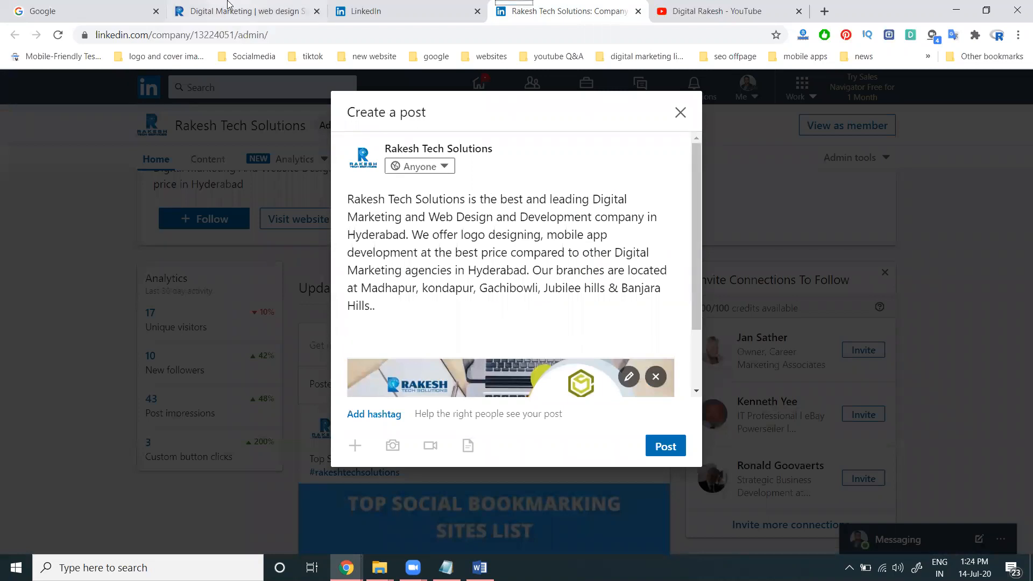
Copy the company website's home page address and paste it below the description in the LinkedIn post
click(229, 5)
key(ctrl+l)
key(ctrl+c)
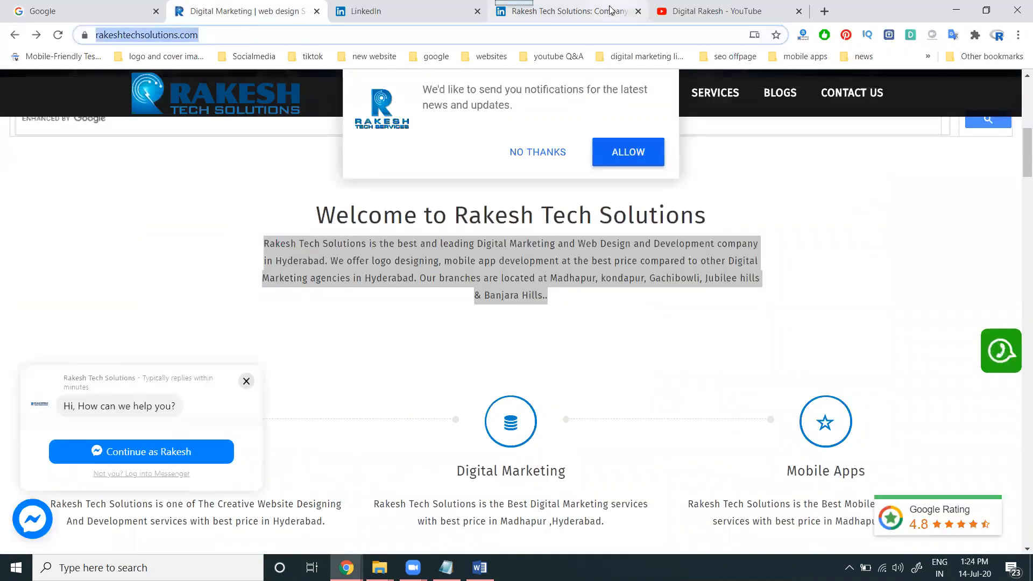
click(610, 10)
key(ctrl+v)
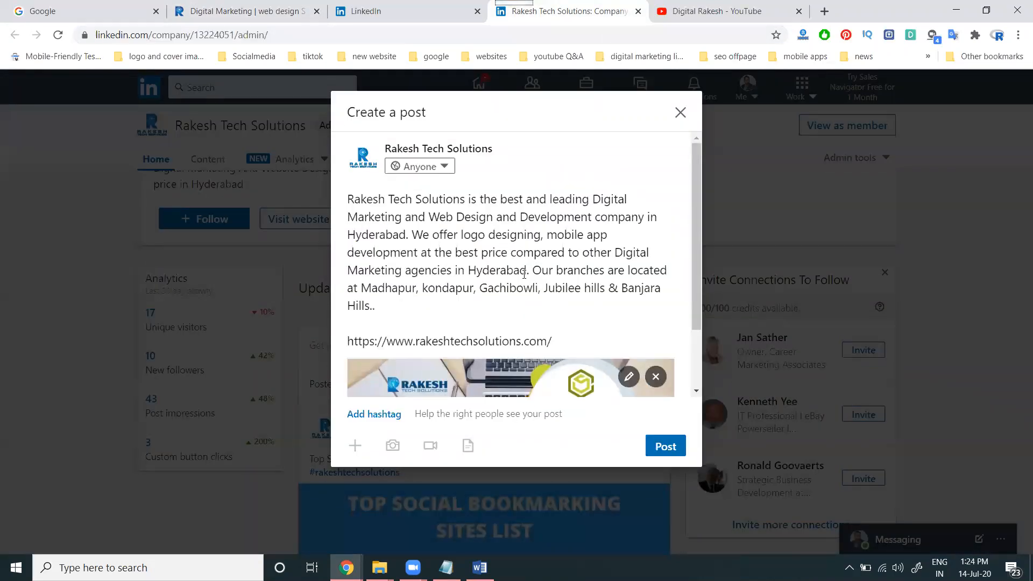
Add the hashtags #rakeshtechsolutions #digitalmarketing #webdesign #webdevelopment on a new line below the website link
key(Return)
scroll(527, 274, down, 2)
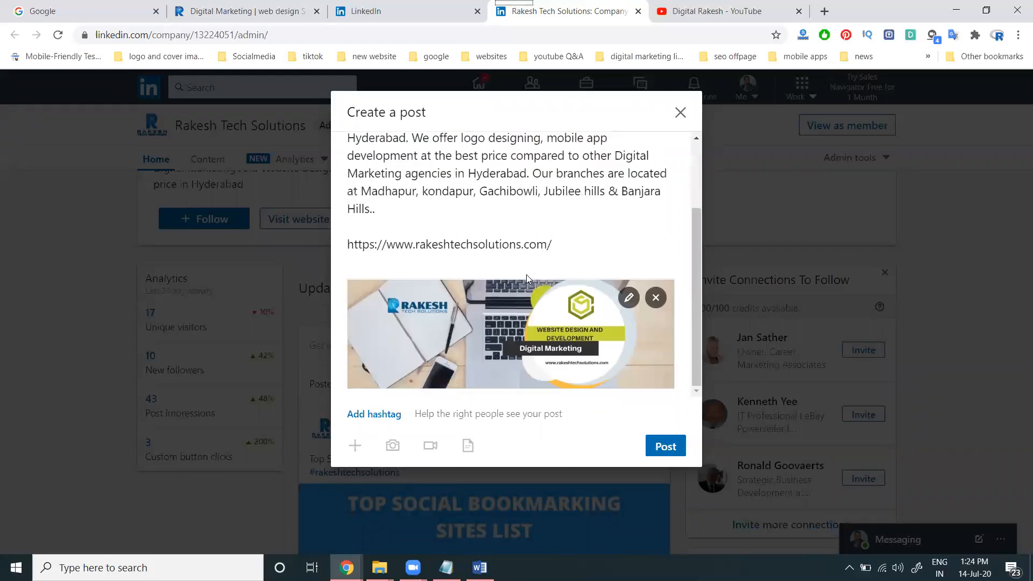
text(#rakeshtechsolutions #digitalmarketing #webs)
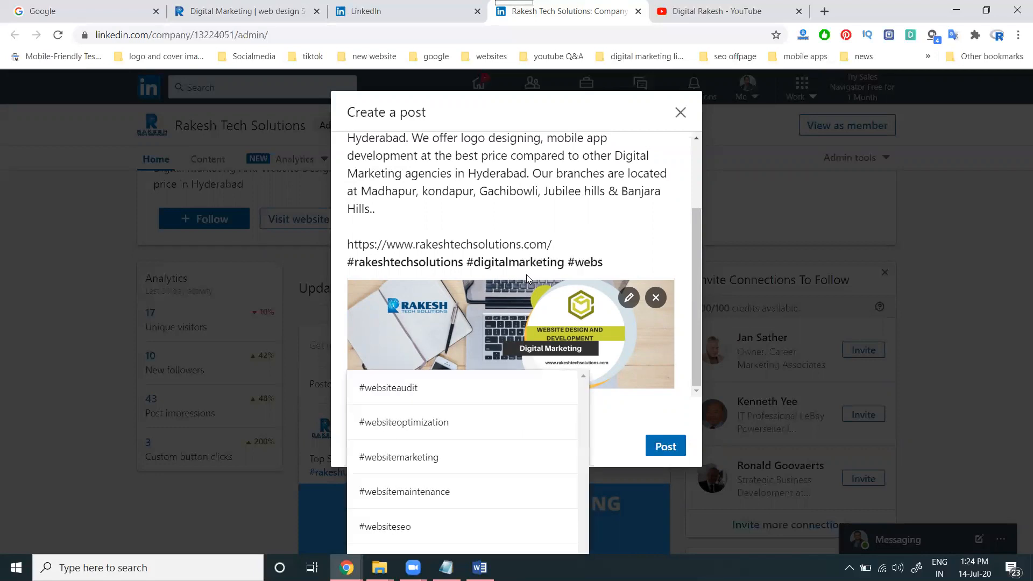
key(BackSpace)
text(d)
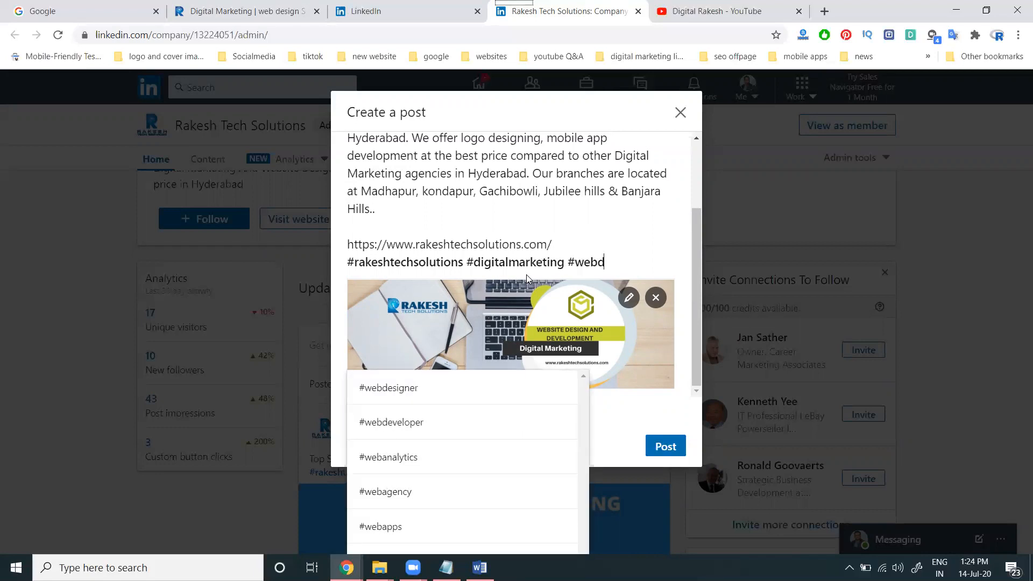
text(esign #webd)
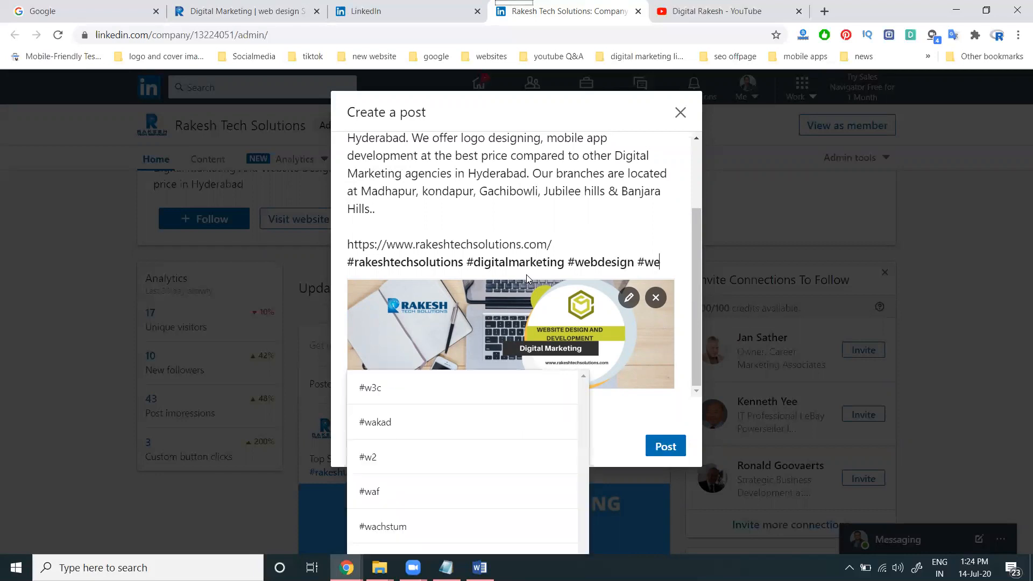
key(BackSpace)
text(bdev)
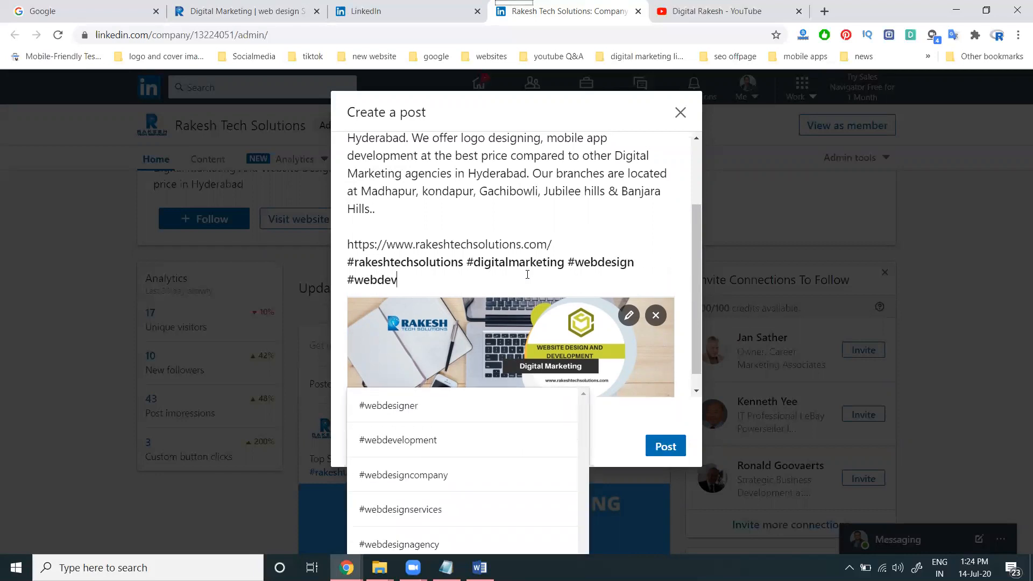
text(elopment)
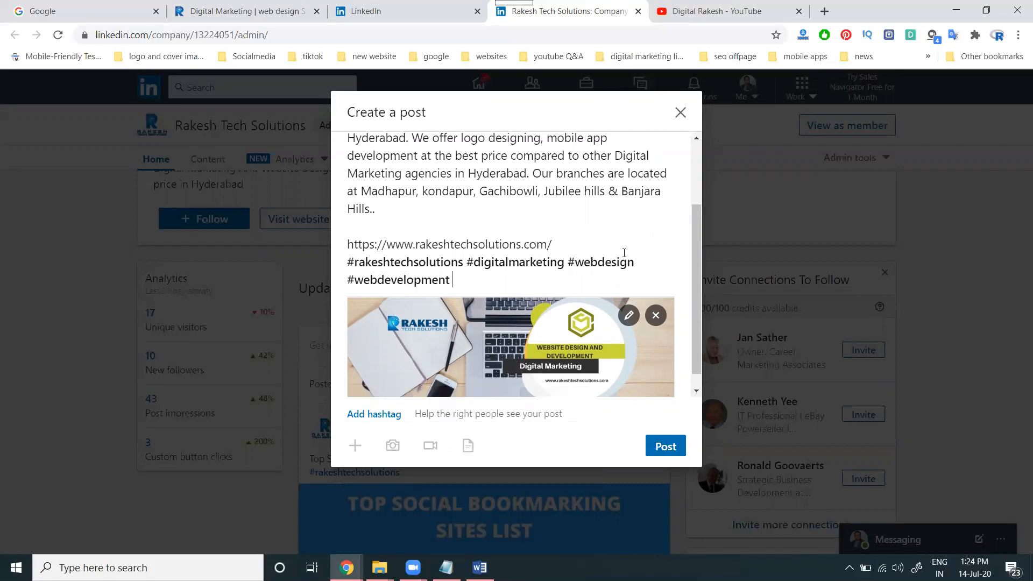
Copy the full text of the company page post and publish the post
scroll(624, 252, down, 1)
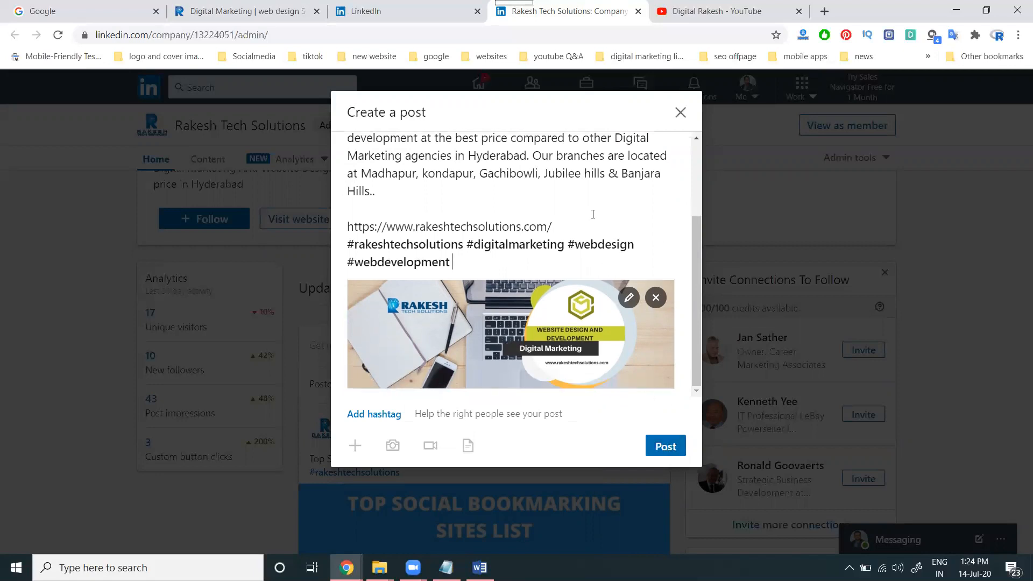
key(ctrl+a)
click(661, 447)
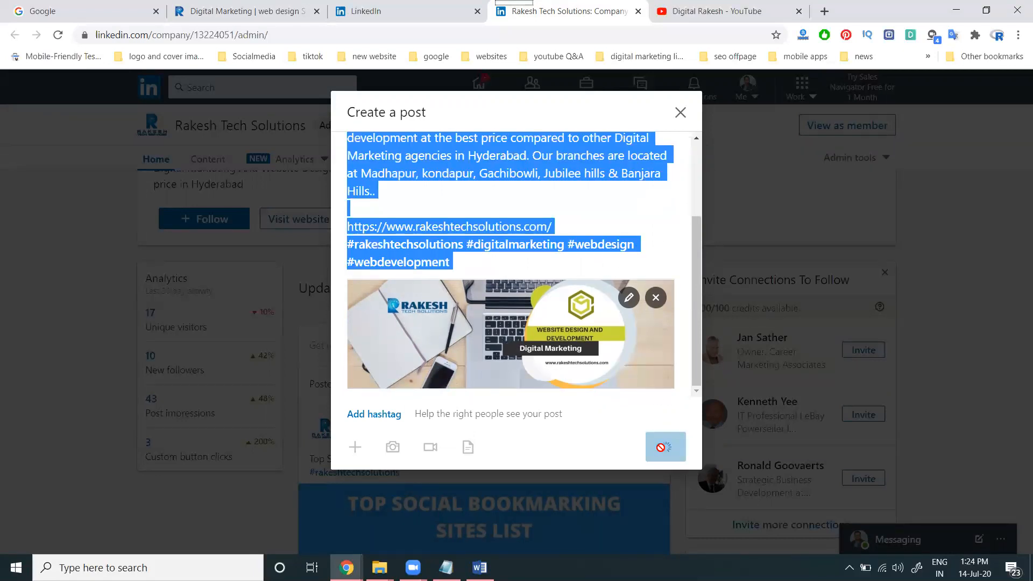
Open a new Notepad document, paste the copied post text into it and minimize the window
key(super+r)
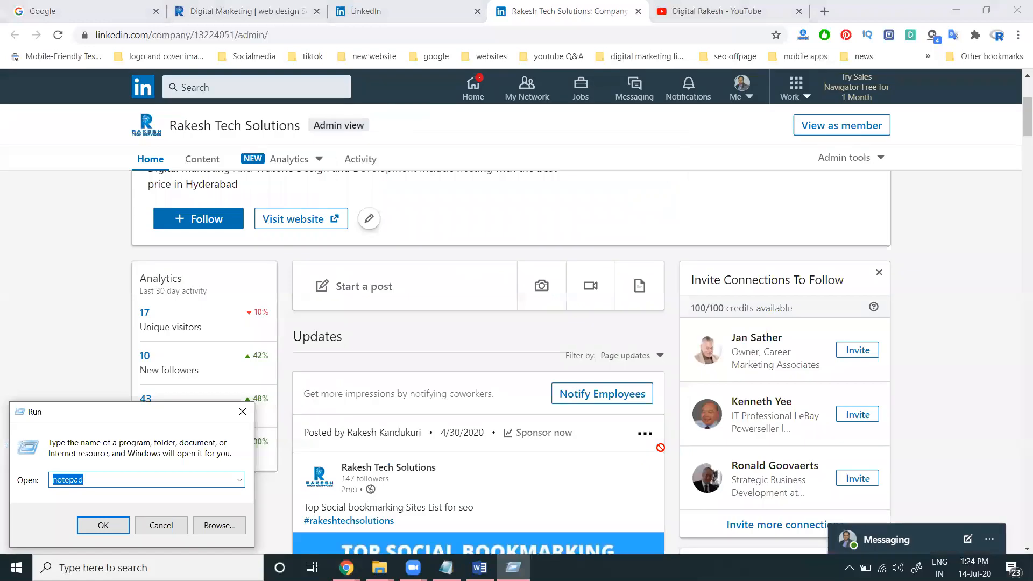
key(Return)
key(ctrl+v)
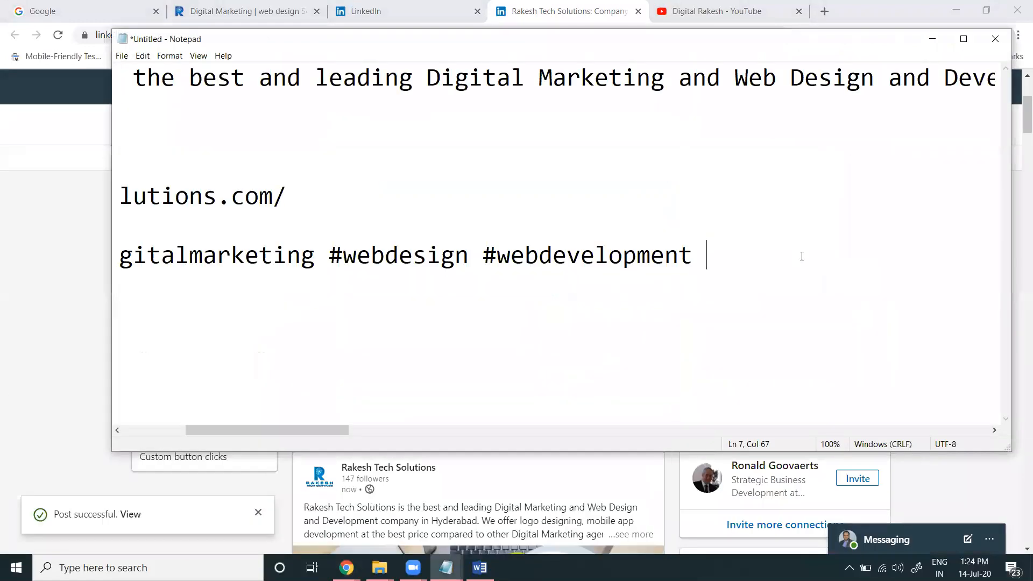
click(932, 39)
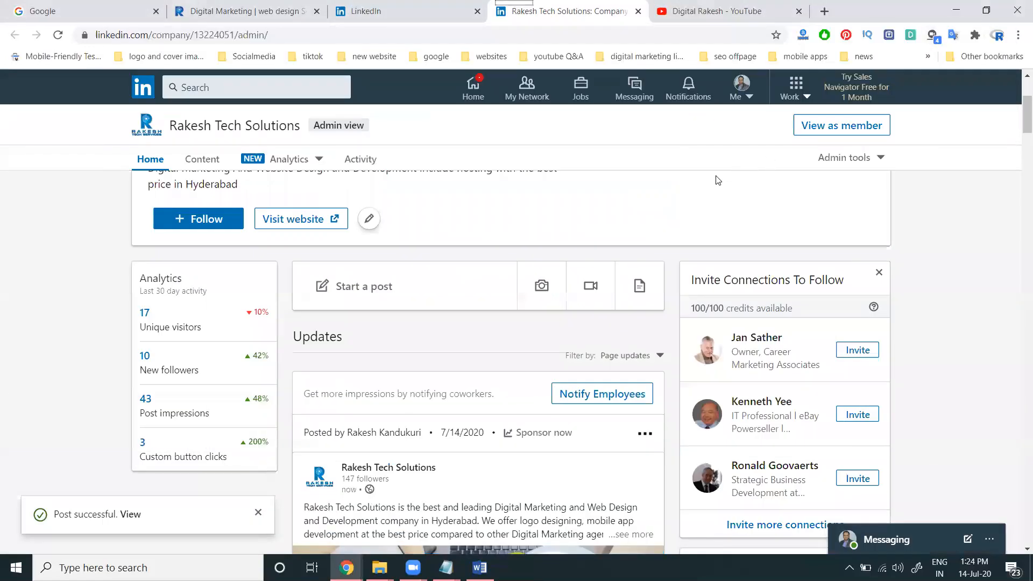
Copy the link to the newly published update on the company page
scroll(686, 228, down, 3)
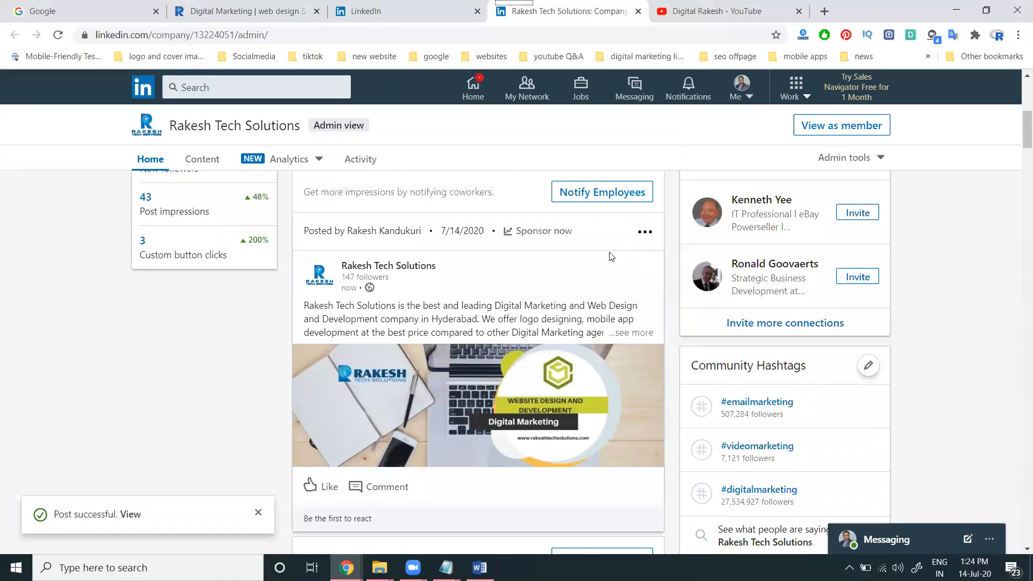
click(644, 234)
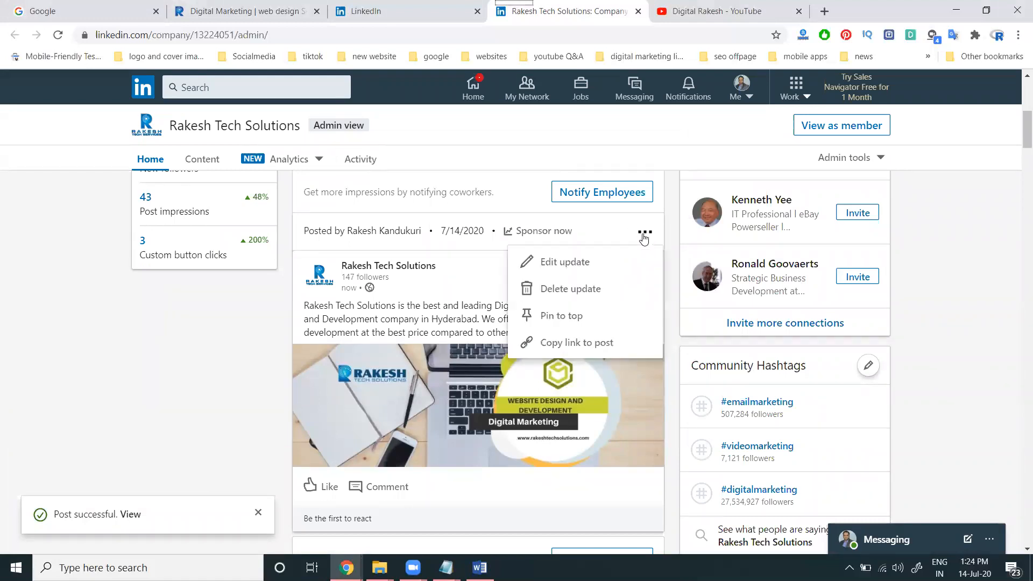
click(599, 347)
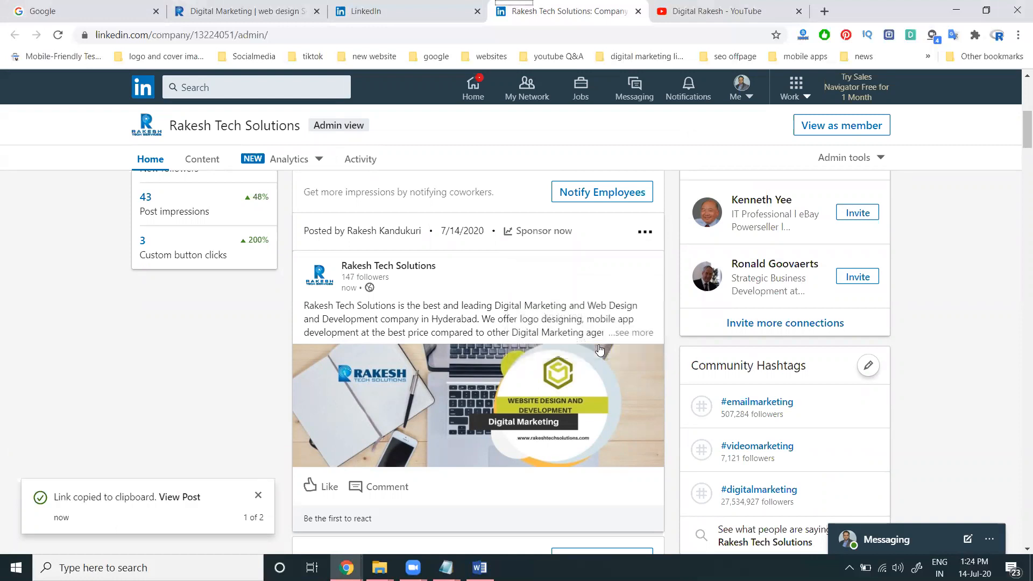
Start a new post from the personal LinkedIn feed and paste the copied company post link into it
scroll(599, 346, down, 3)
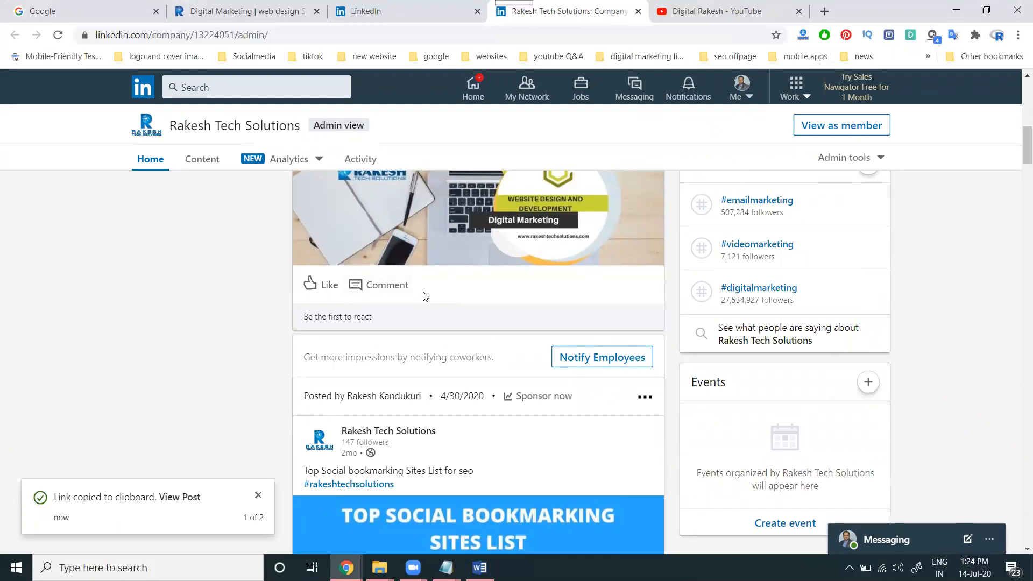
click(379, 11)
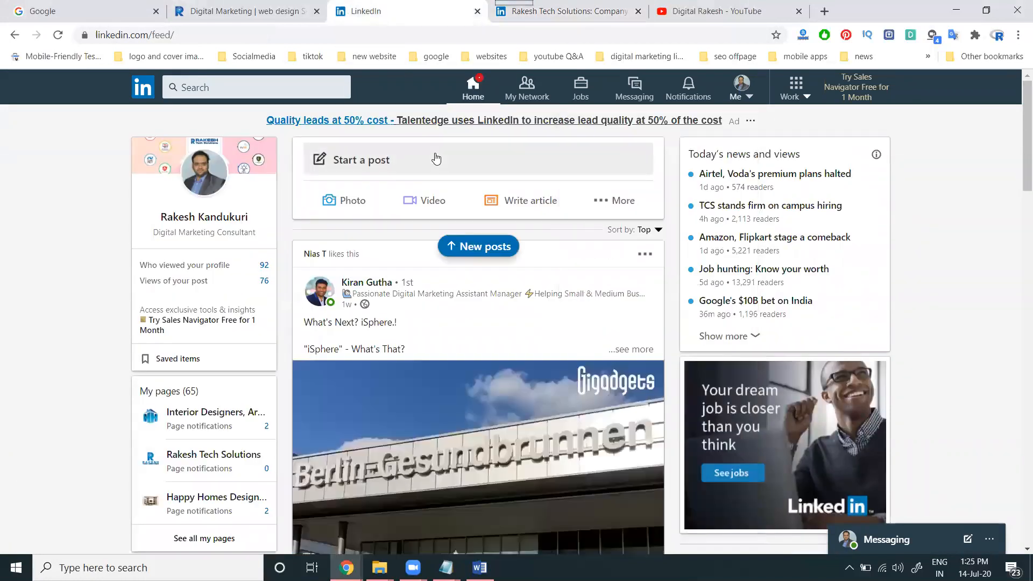
click(435, 159)
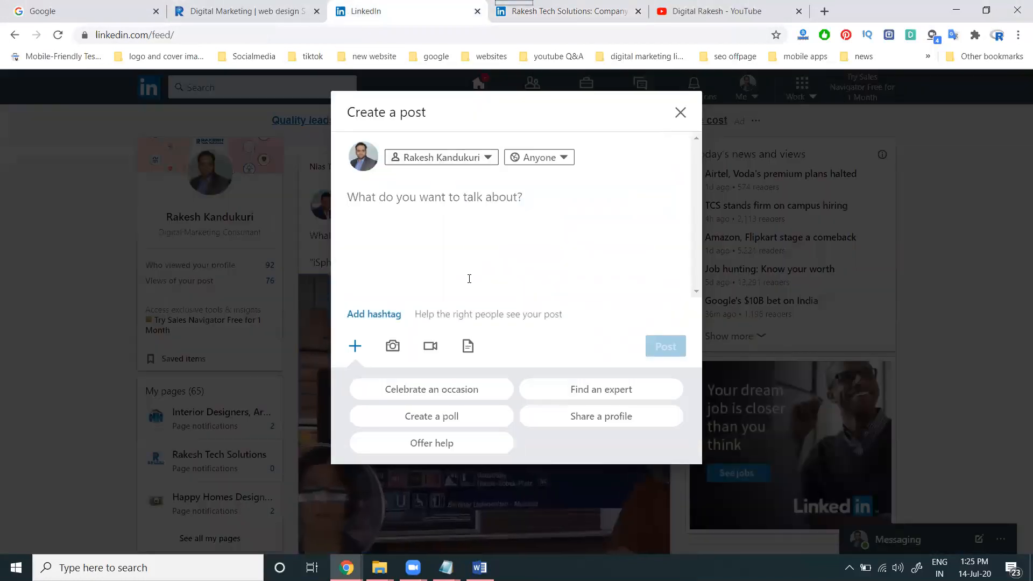
key(ctrl+v)
Copy all the saved post text from Notepad and replace the link text in the personal LinkedIn post with it
key(alt+Tab)
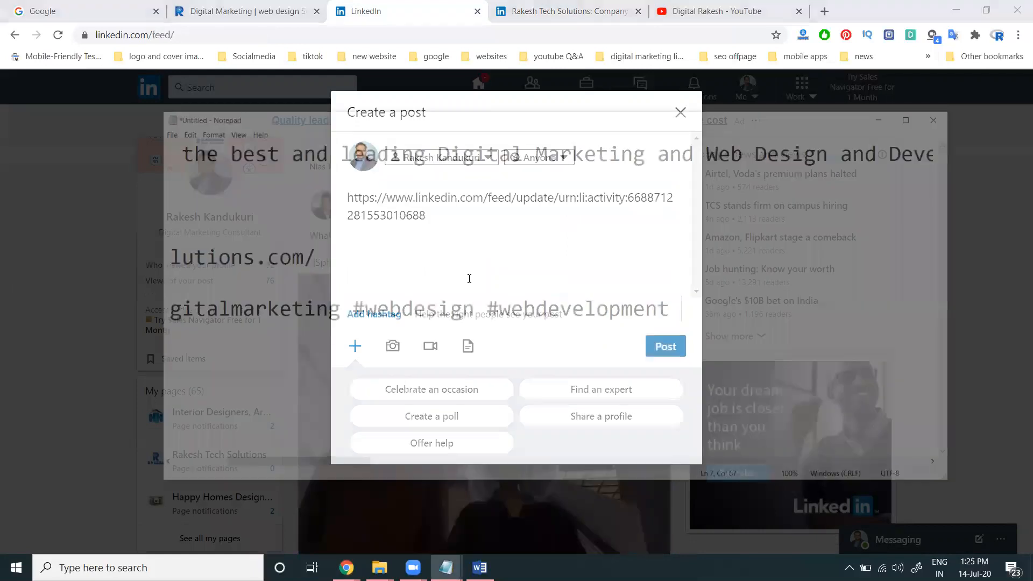
key(ctrl+a)
key(alt+Tab)
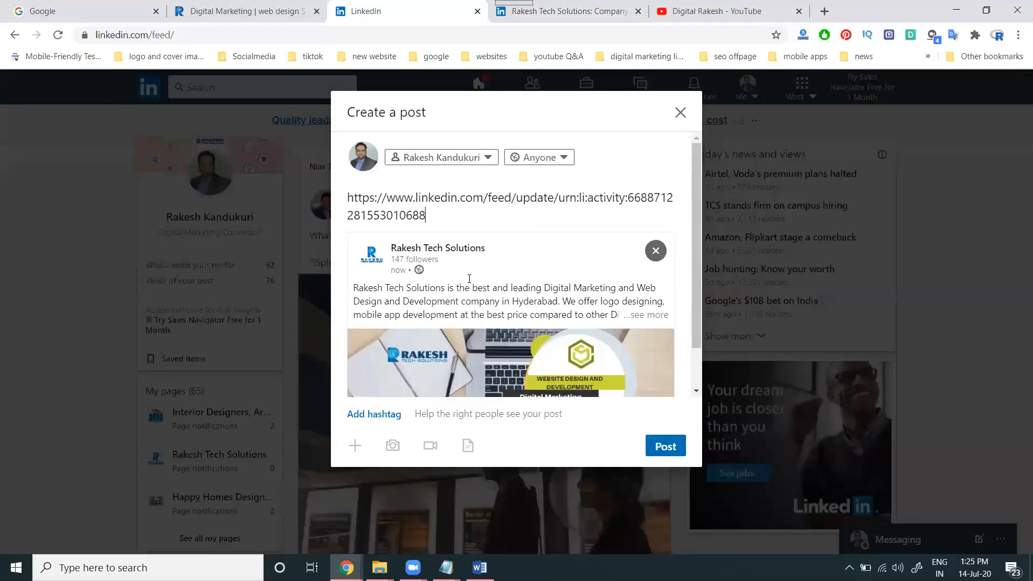
key(ctrl+a)
key(ctrl+v)
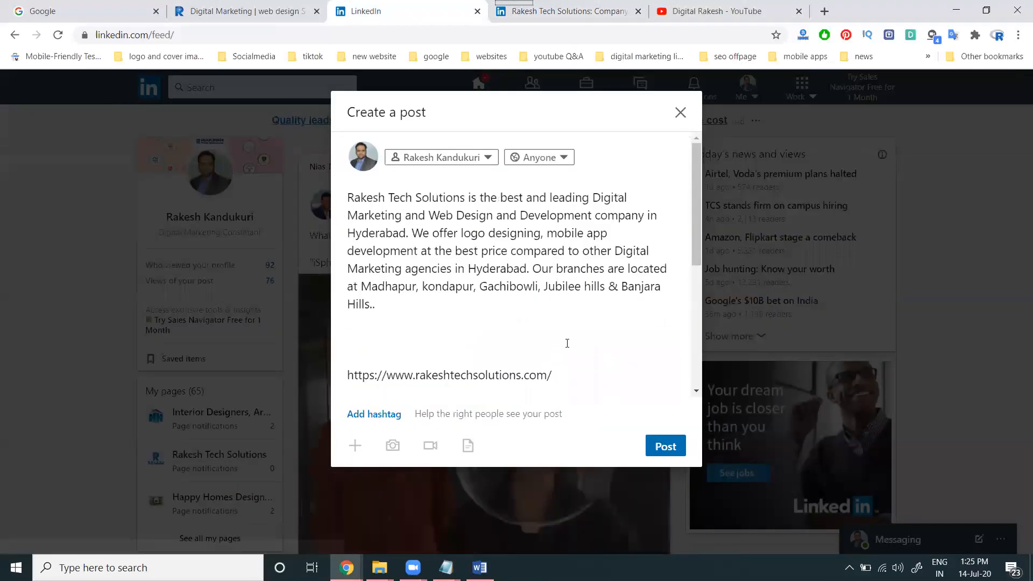
Publish the personal post and unfollow Rakesh Tech Solutions from the company card of the shared update
scroll(643, 330, down, 5)
click(665, 446)
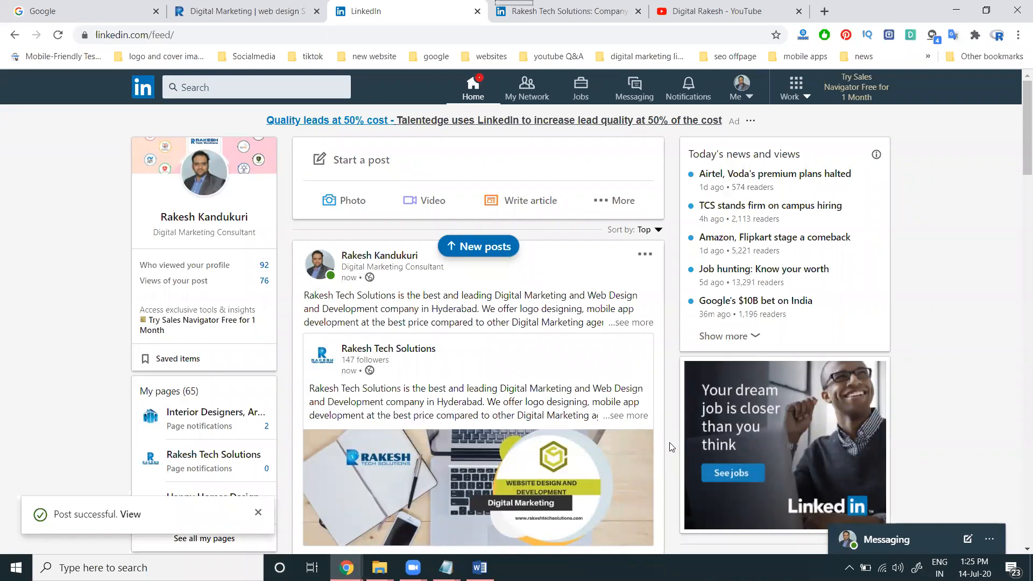
scroll(556, 320, down, 2)
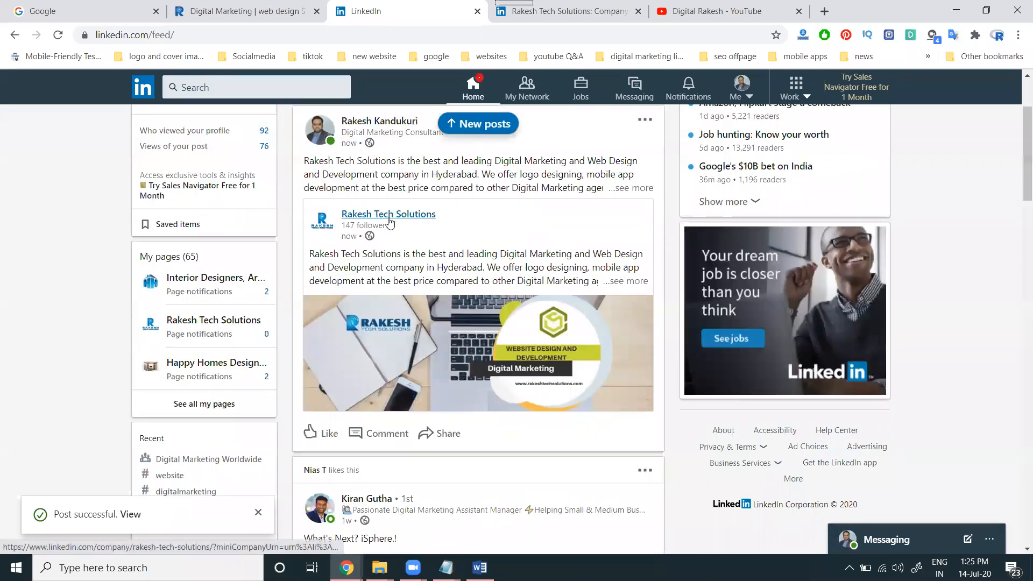
mouse_move(389, 220)
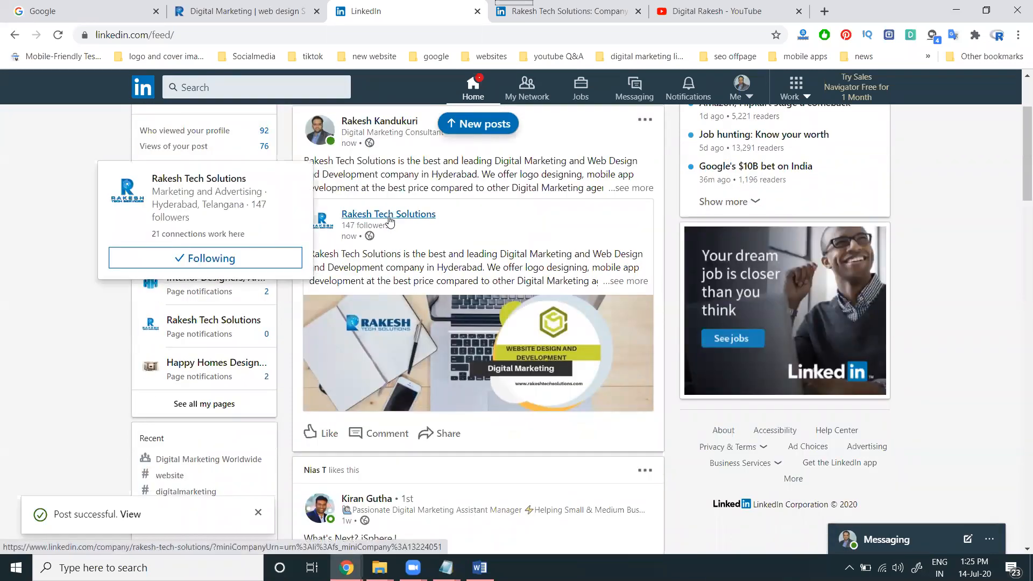
click(253, 260)
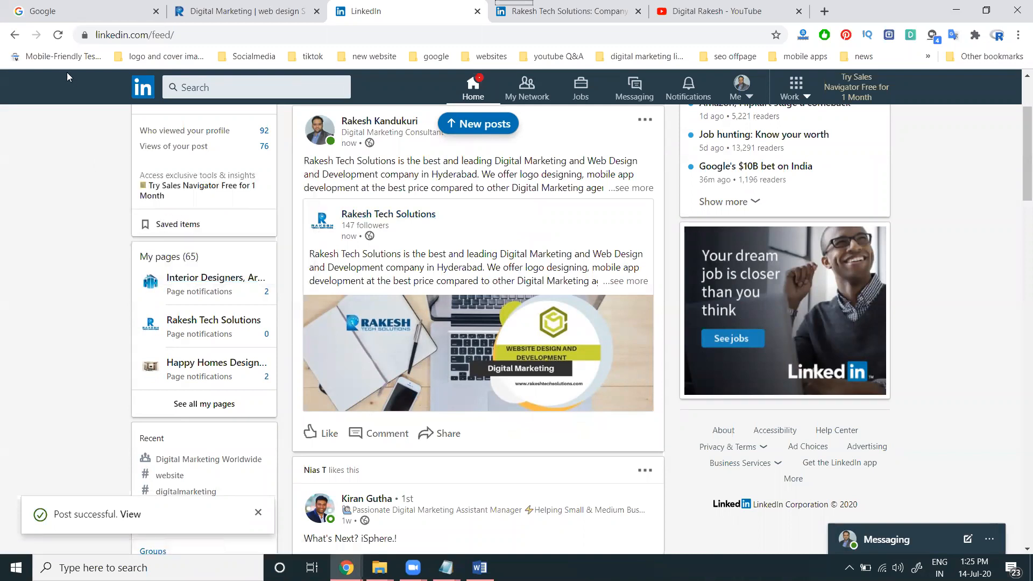
Reload the home feed and look through it for a shared company post that offers a follow option
click(58, 34)
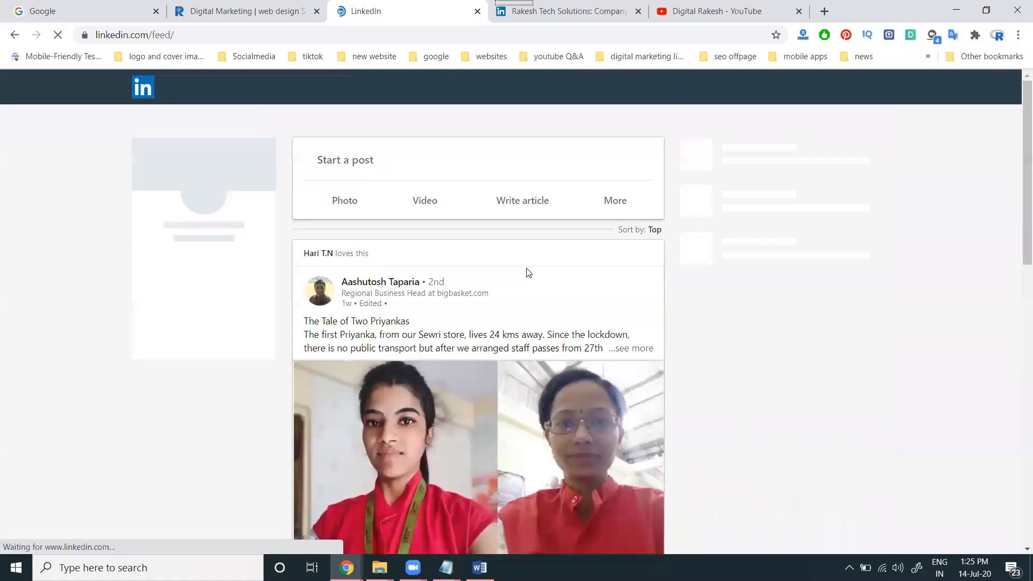
scroll(528, 272, down, 5)
scroll(530, 273, down, 10)
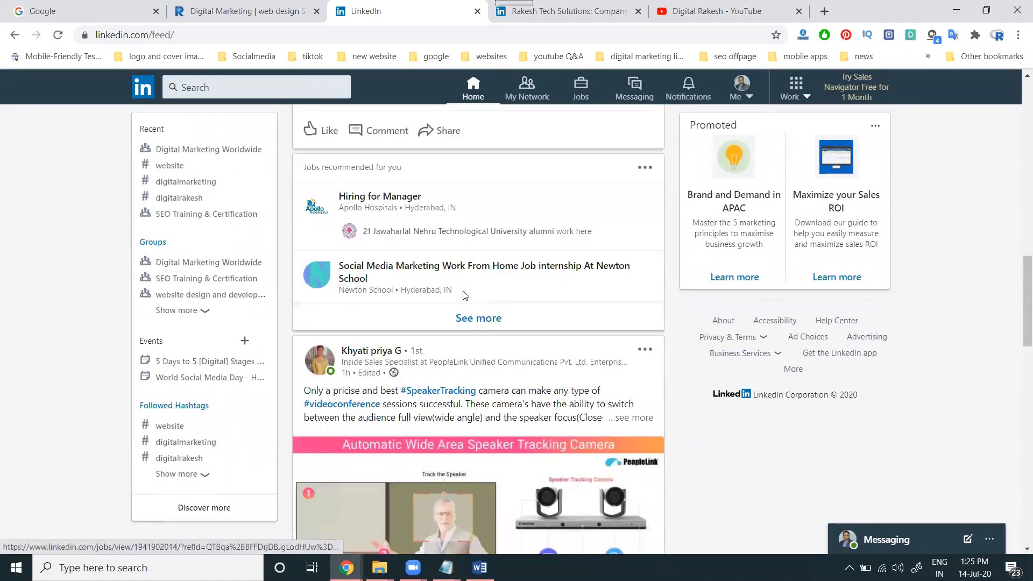
scroll(465, 294, down, 13)
scroll(464, 295, down, 20)
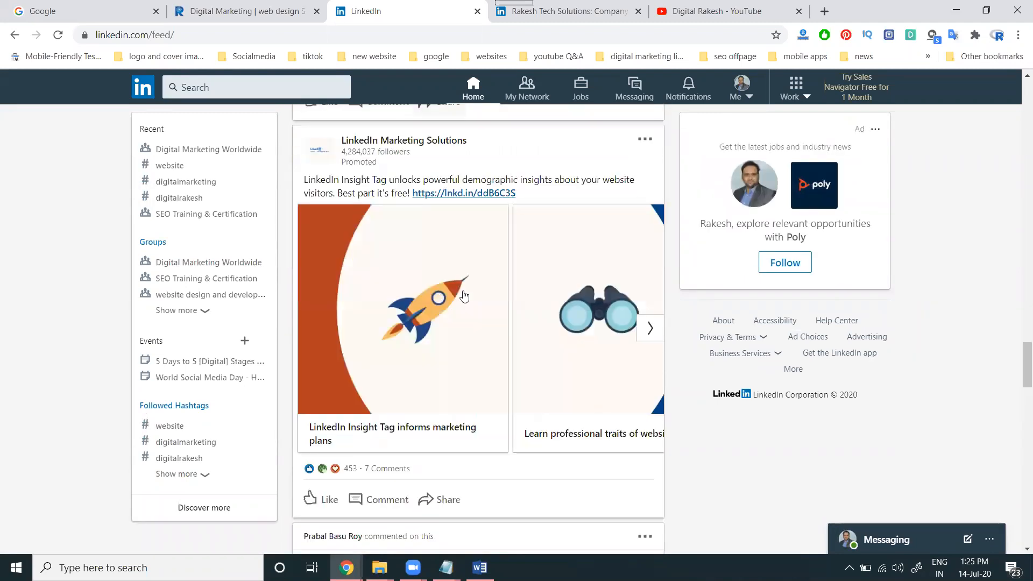
scroll(463, 295, down, 10)
scroll(464, 295, up, 3)
scroll(464, 295, up, 2)
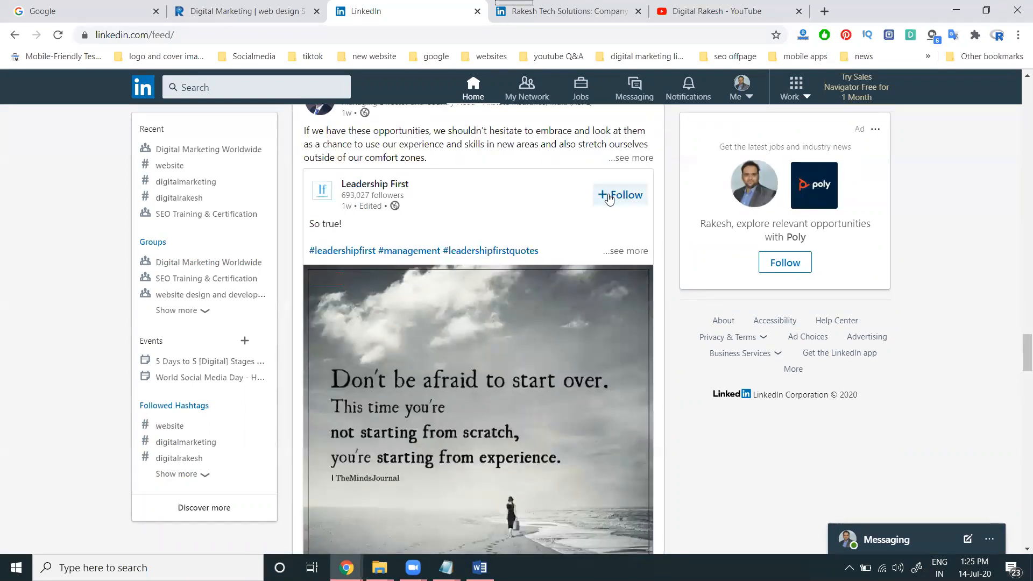
scroll(608, 199, up, 1)
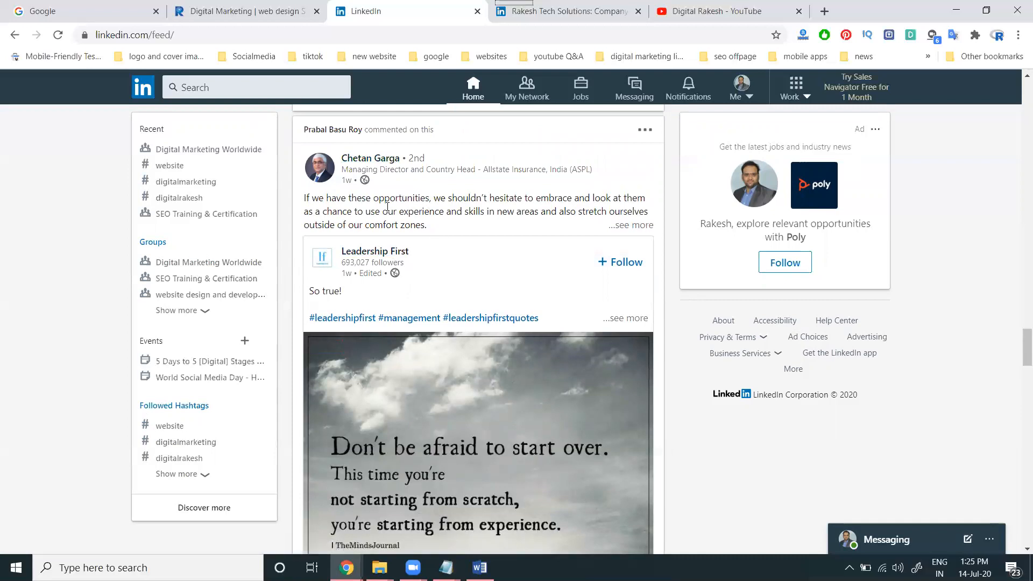
Open the profile's own posts and activity and expand the text of the shared company post
click(740, 88)
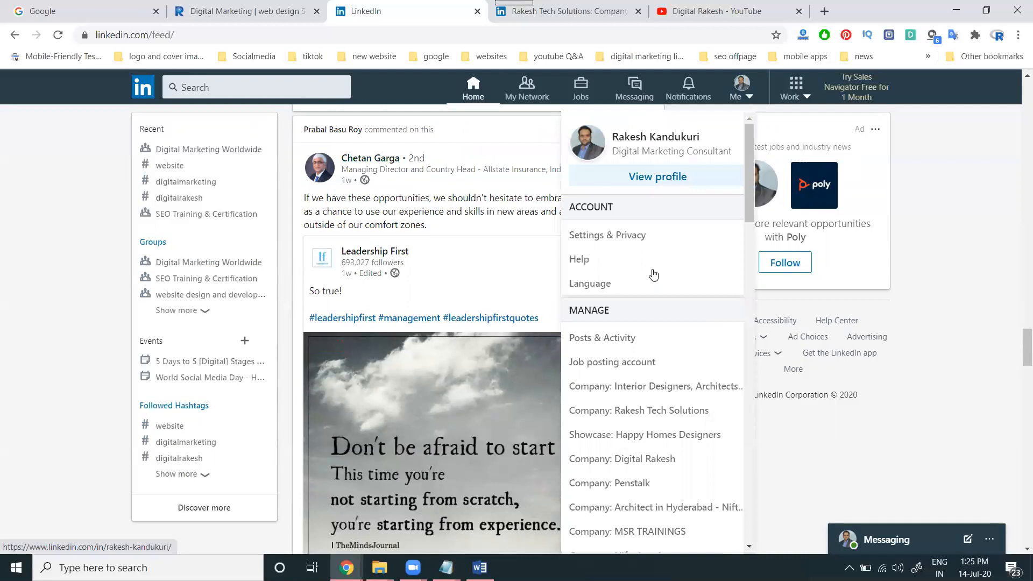
click(631, 339)
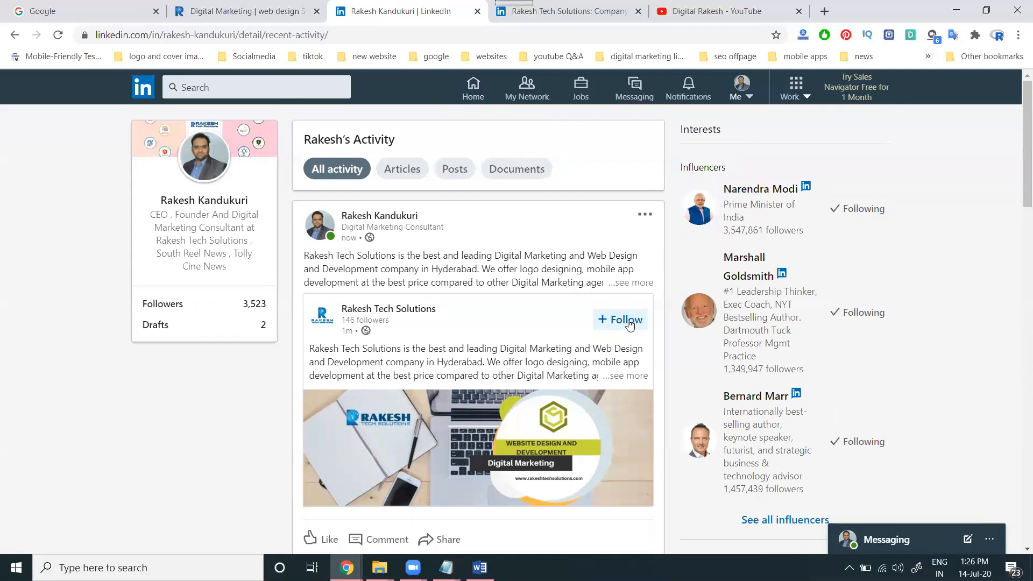
click(627, 376)
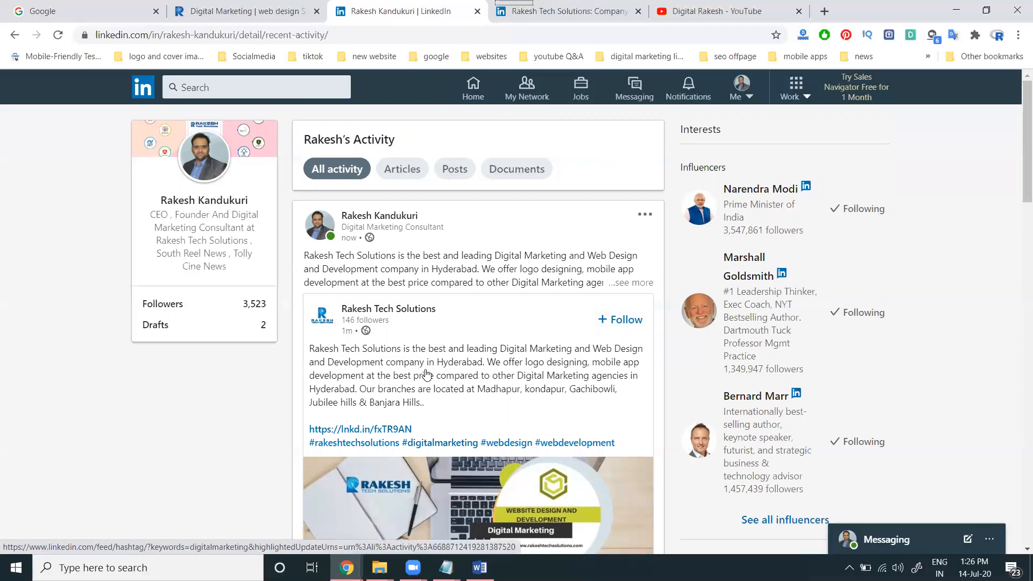
Start a video post on the Rakesh Tech Solutions page and browse to the "animated videos" folder for the file
click(559, 12)
scroll(535, 376, up, 5)
click(597, 285)
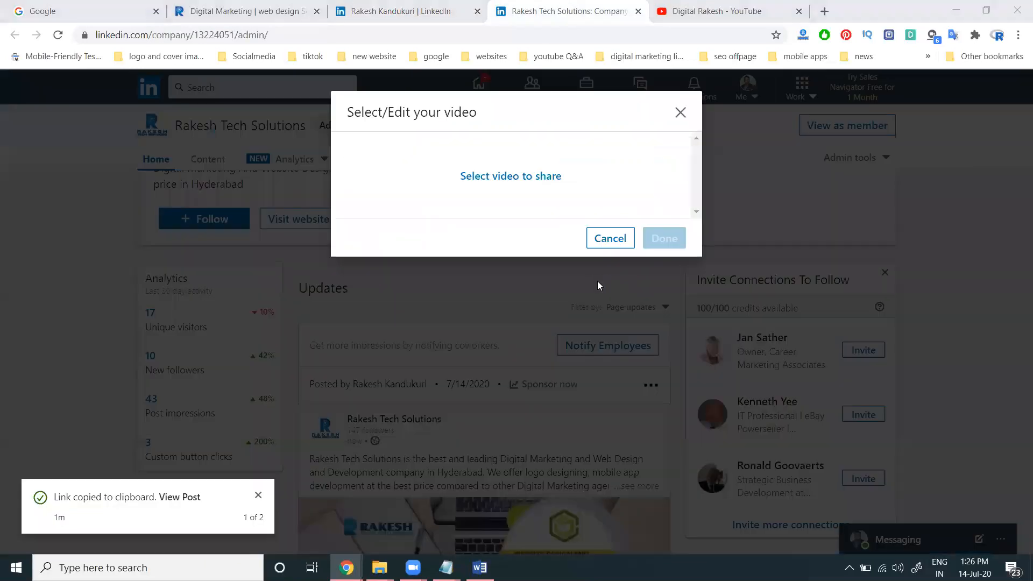
click(512, 201)
double_click(174, 135)
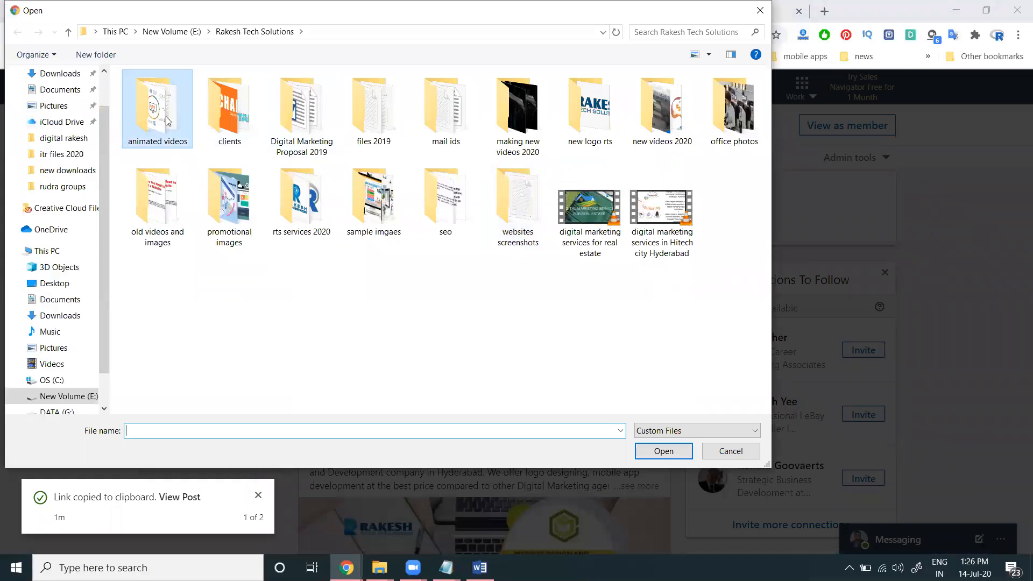
Copy the file name of the video "digital marketing agency in hyderabad" and load that video into the post
click(296, 156)
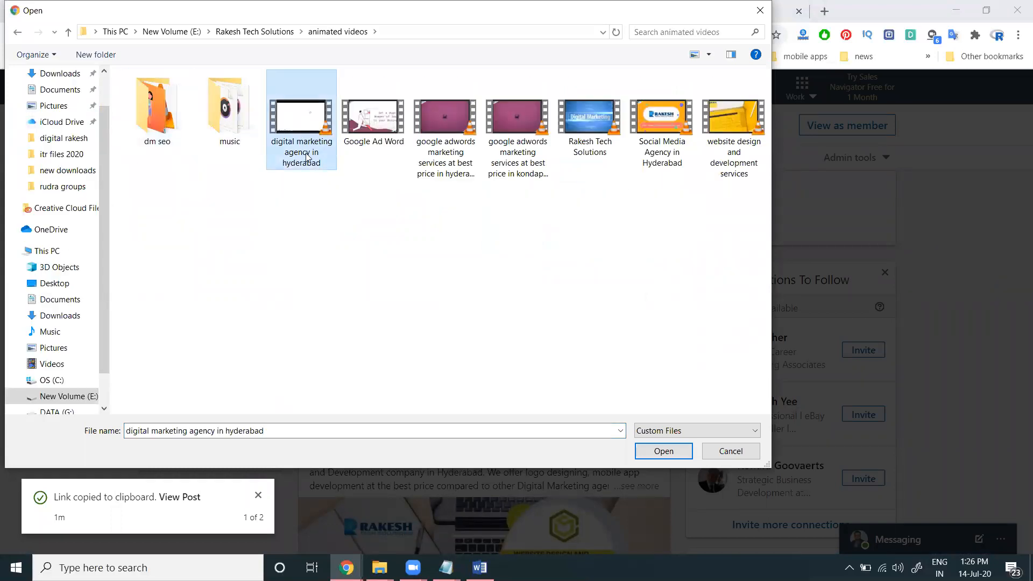
right_click(305, 152)
click(337, 190)
click(303, 128)
double_click(303, 128)
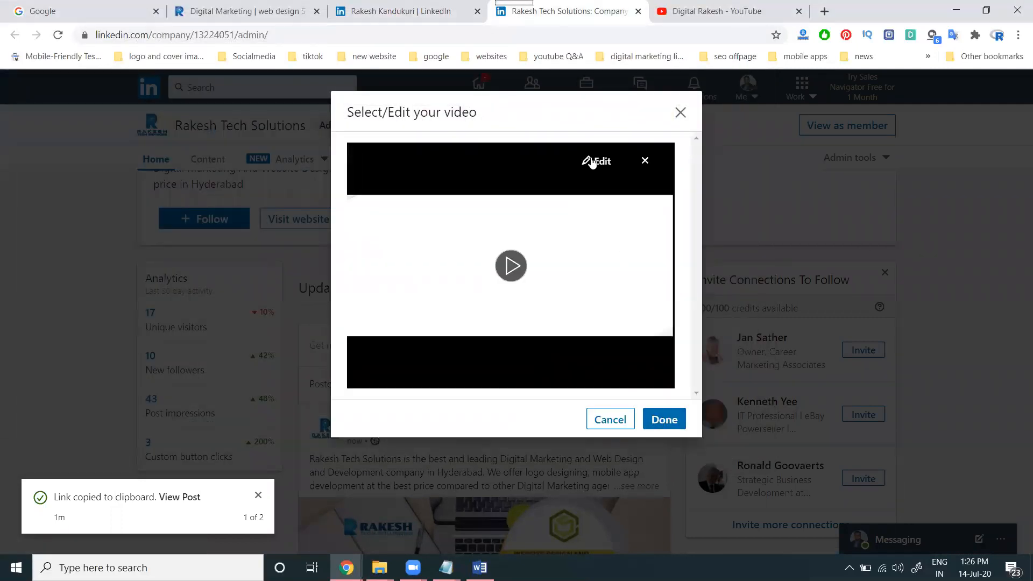
Set the video title to "digital marketing agency in hyderabad" and accept the video
click(592, 160)
click(426, 171)
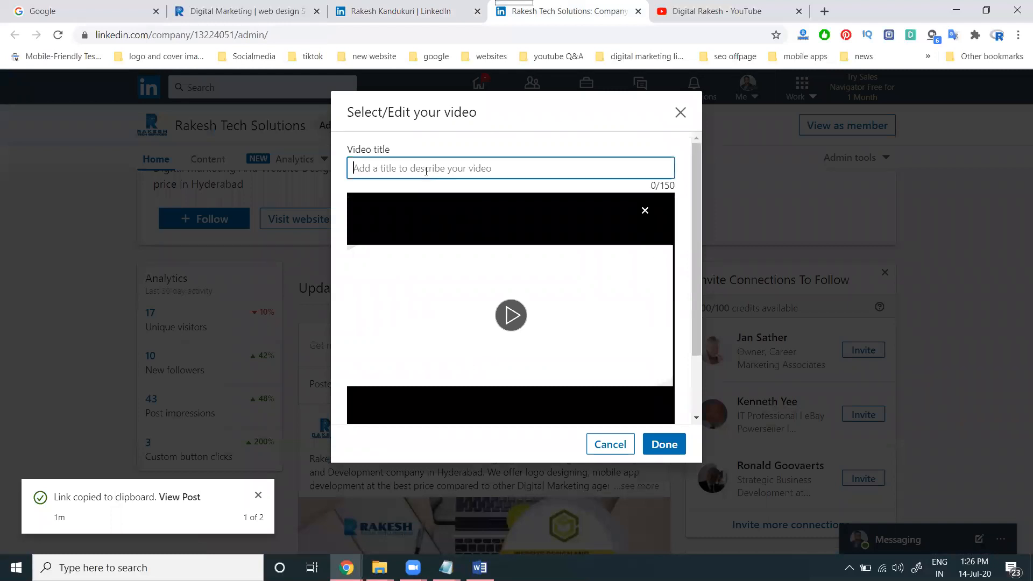
key(ctrl+v)
click(663, 444)
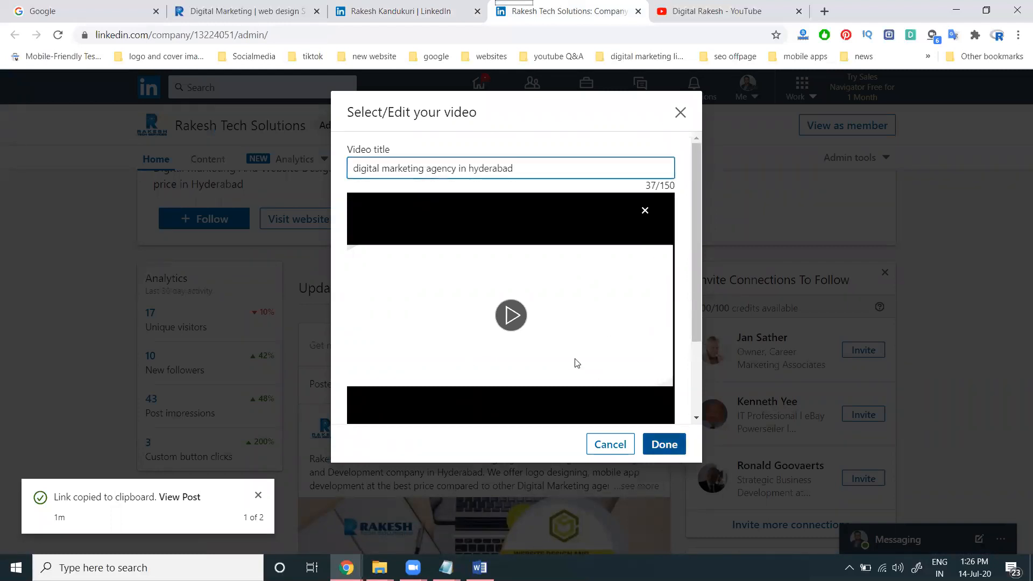
Play the video in the post draft and publish the post on the company page
click(511, 354)
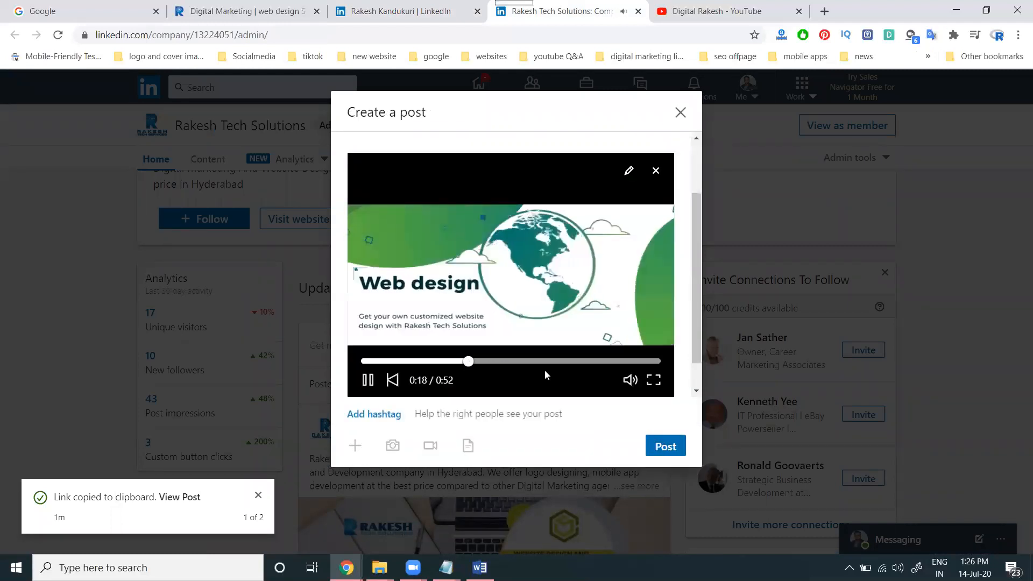
click(665, 444)
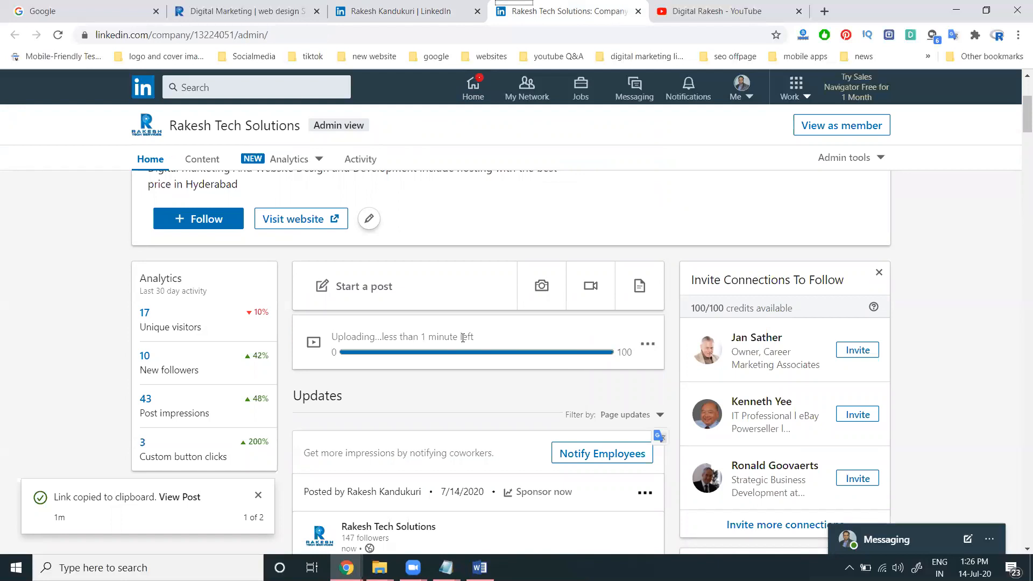
scroll(462, 337, down, 3)
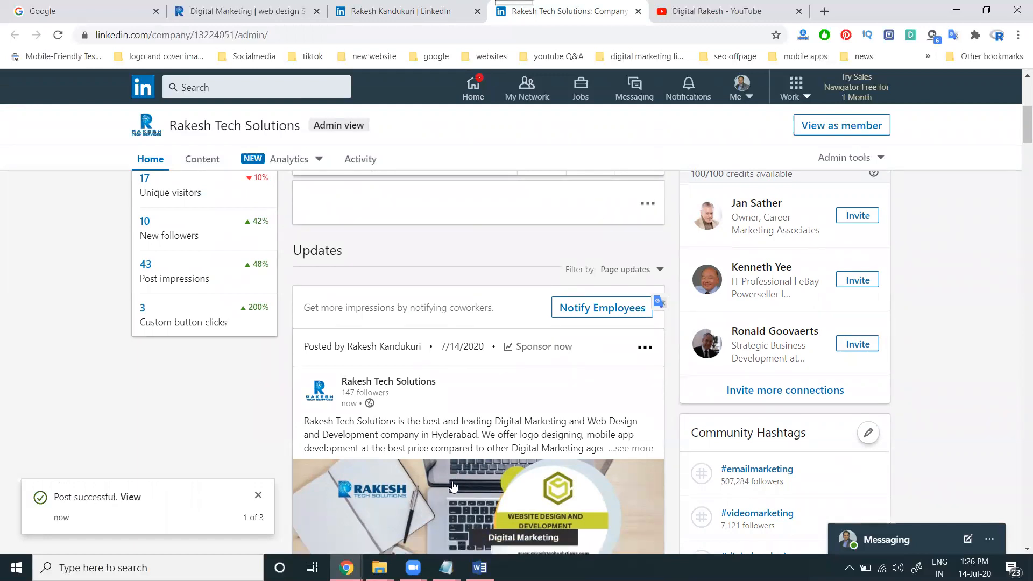
scroll(453, 485, up, 4)
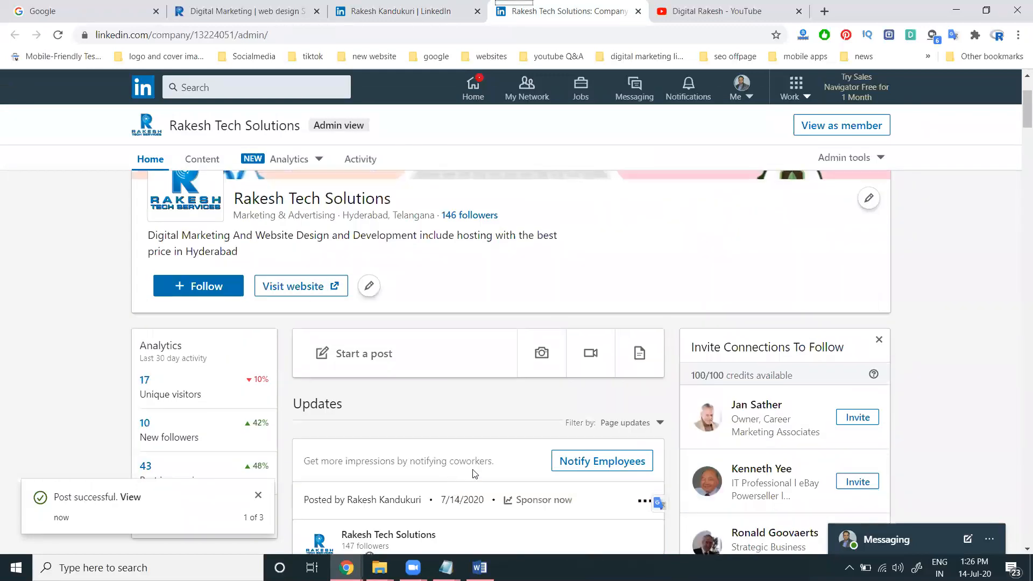
scroll(454, 485, down, 4)
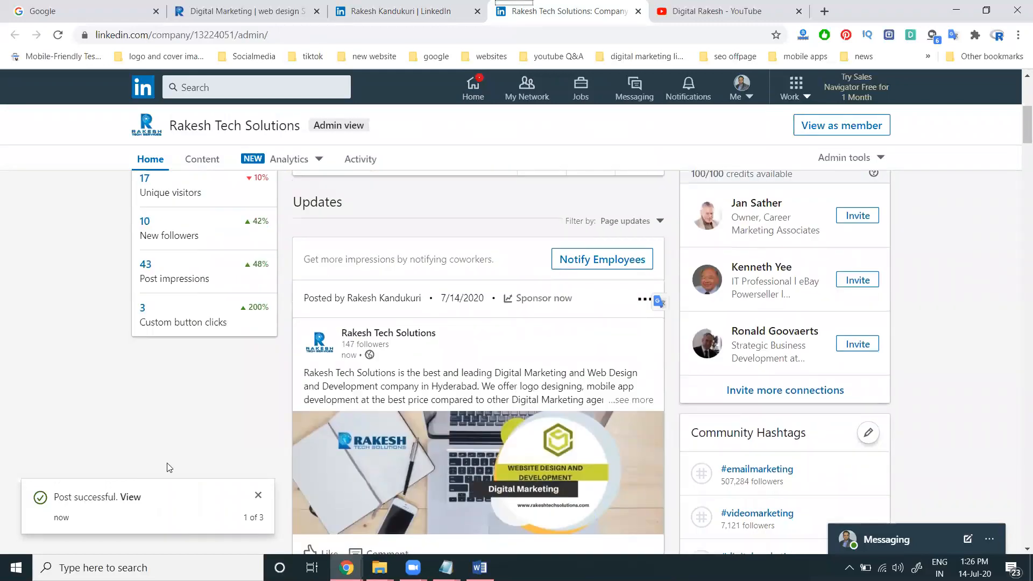
Reload the company page and copy the link to the new video update
click(56, 37)
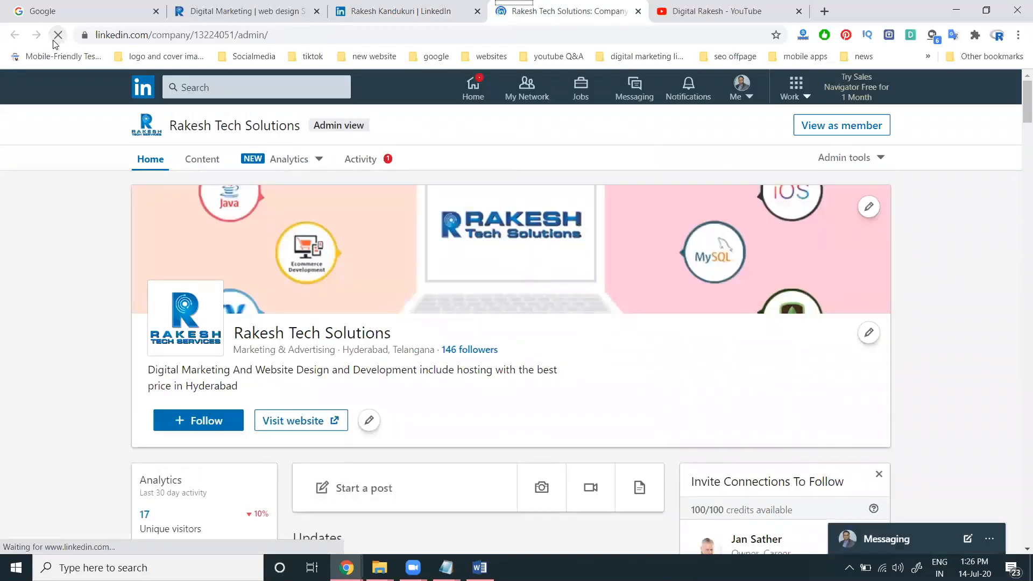
scroll(452, 159, down, 8)
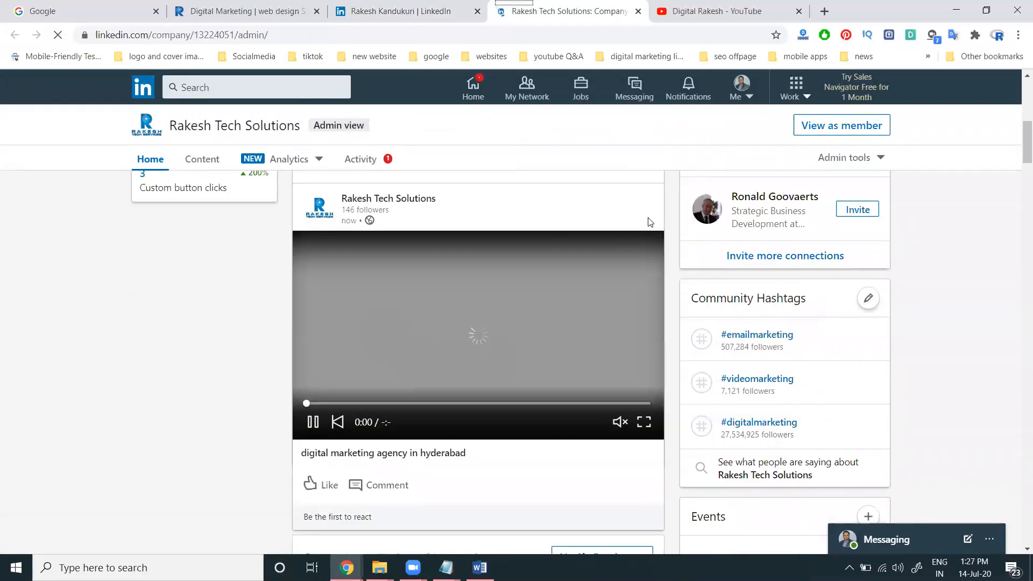
scroll(650, 222, up, 1)
click(644, 231)
click(603, 343)
Start a new post from the personal LinkedIn feed with its visibility set to Anyone + Twitter
click(242, 11)
click(366, 10)
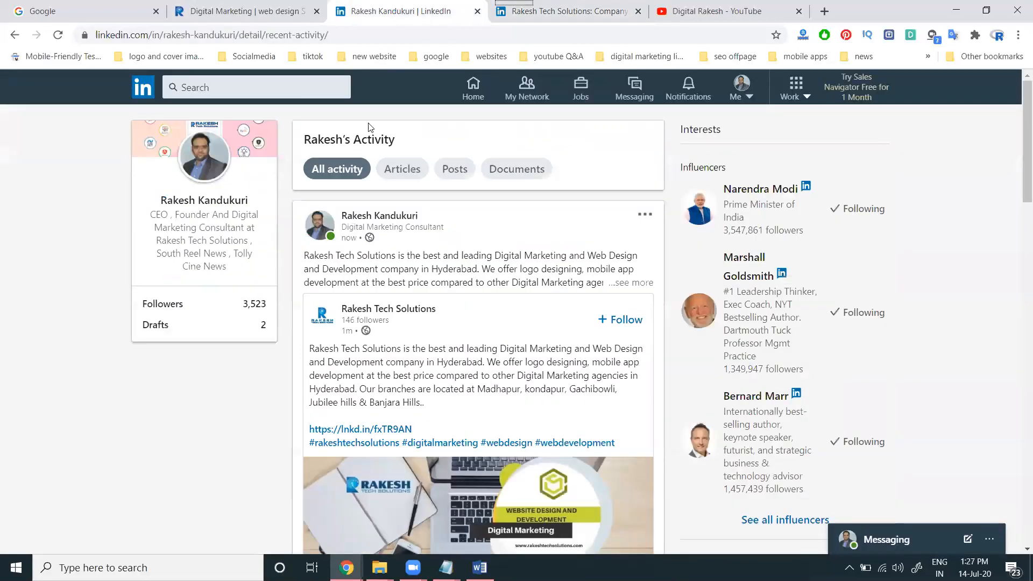
click(466, 90)
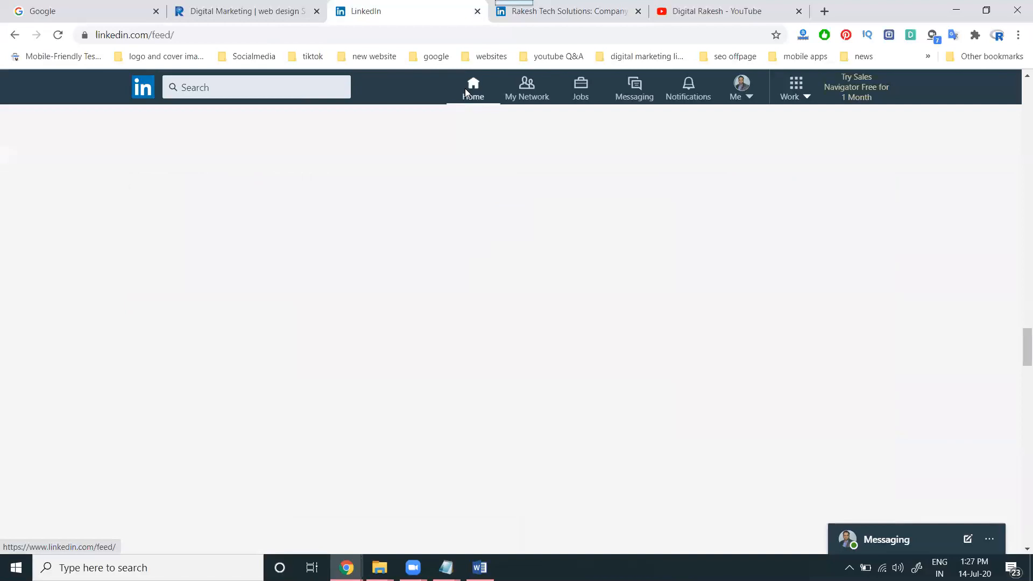
scroll(477, 260, up, 4)
scroll(477, 260, up, 15)
scroll(477, 256, up, 10)
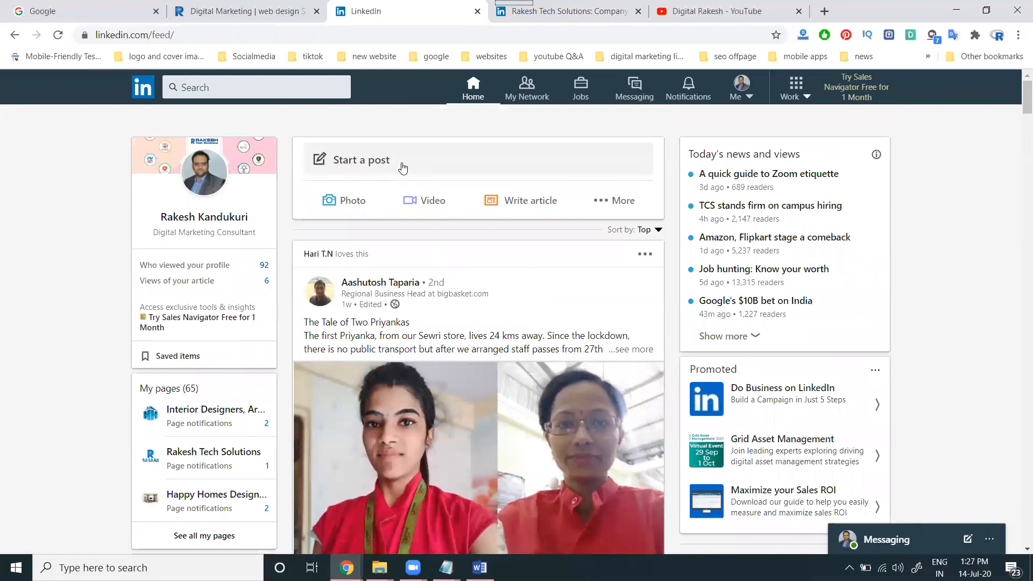
click(403, 167)
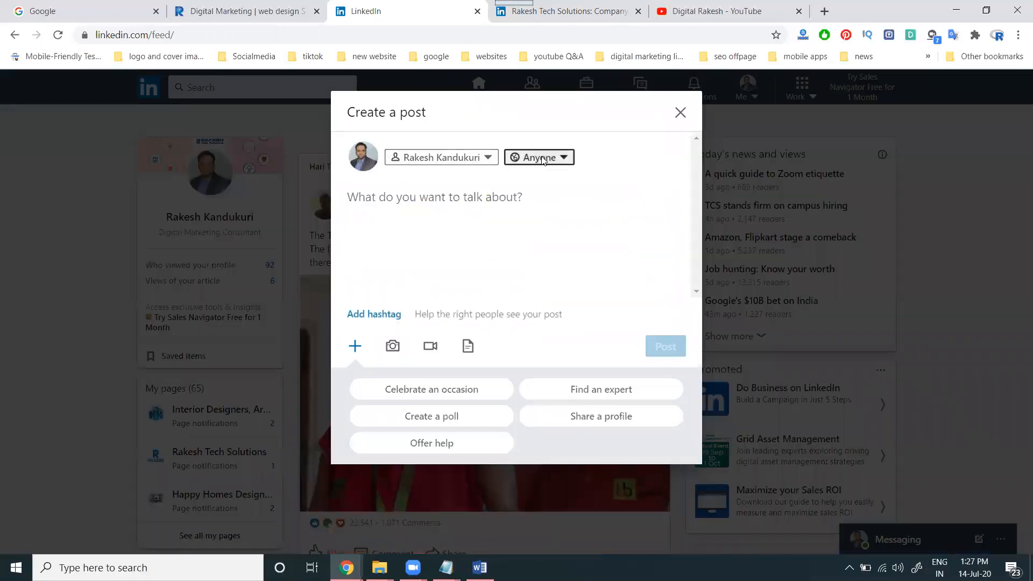
click(542, 158)
click(463, 241)
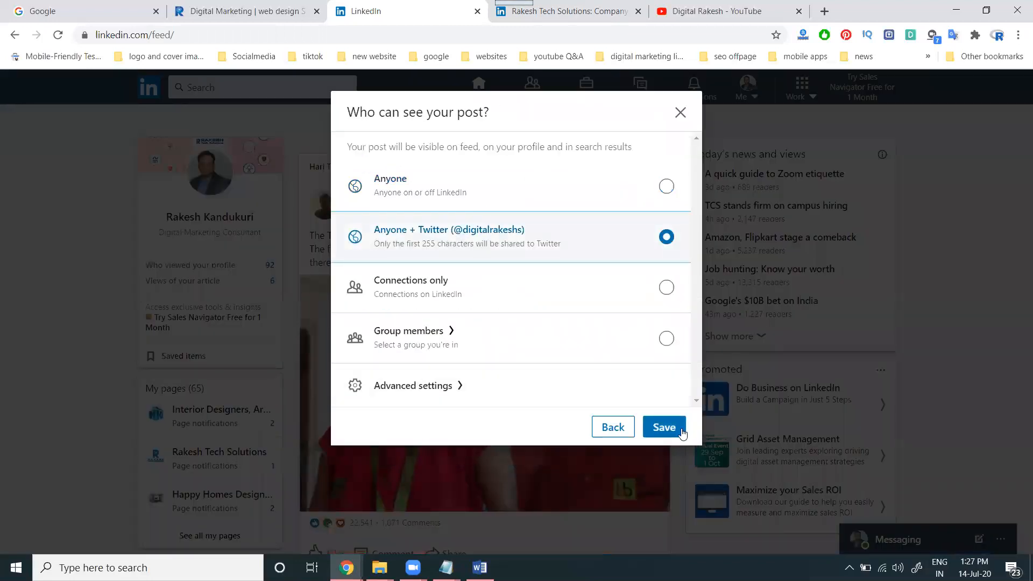
click(664, 427)
Attach the company video through its copied link, replace the link text with the saved Notepad text, and publish the post
key(ctrl+v)
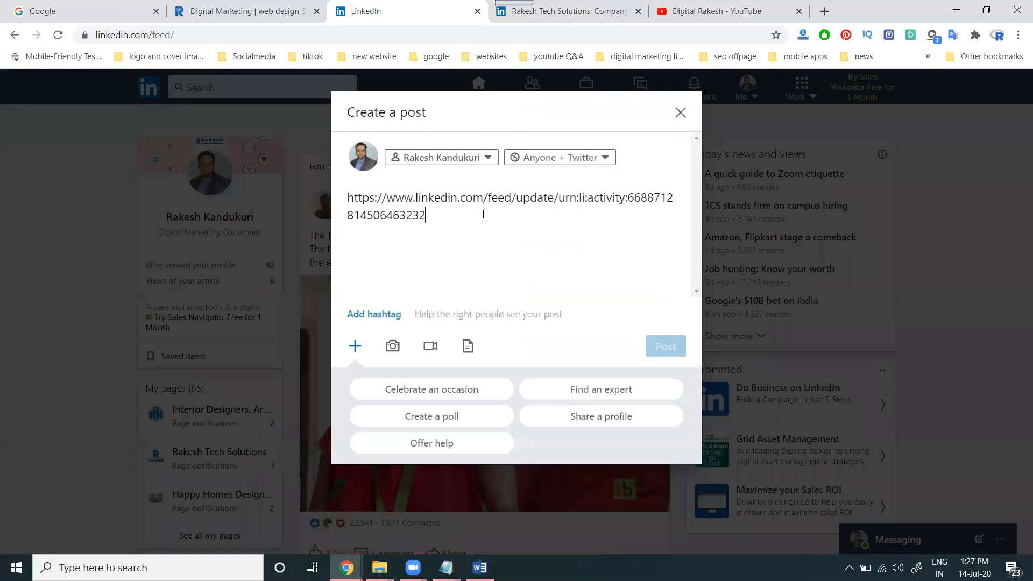
key(alt+Tab)
key(alt+Tab)
key(ctrl+a)
key(ctrl+v)
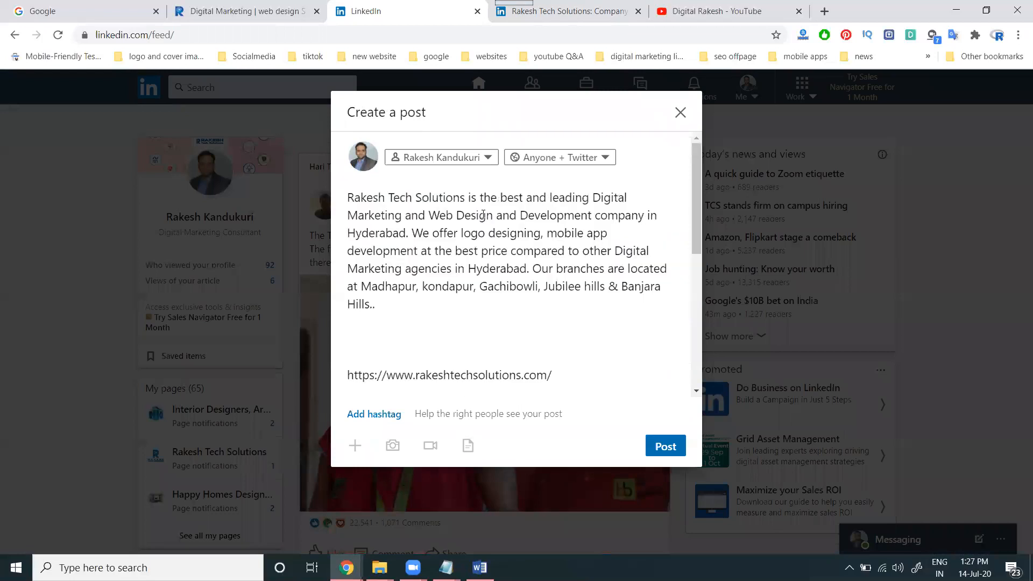
click(675, 448)
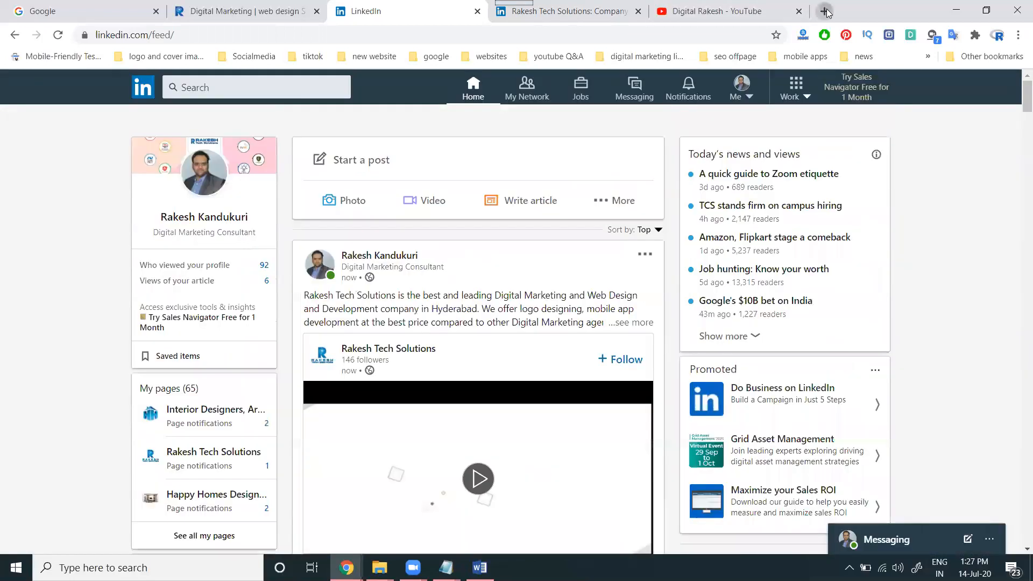
Open twitter.com in a new browser tab and return to the company page
click(824, 11)
text(tw)
key(Return)
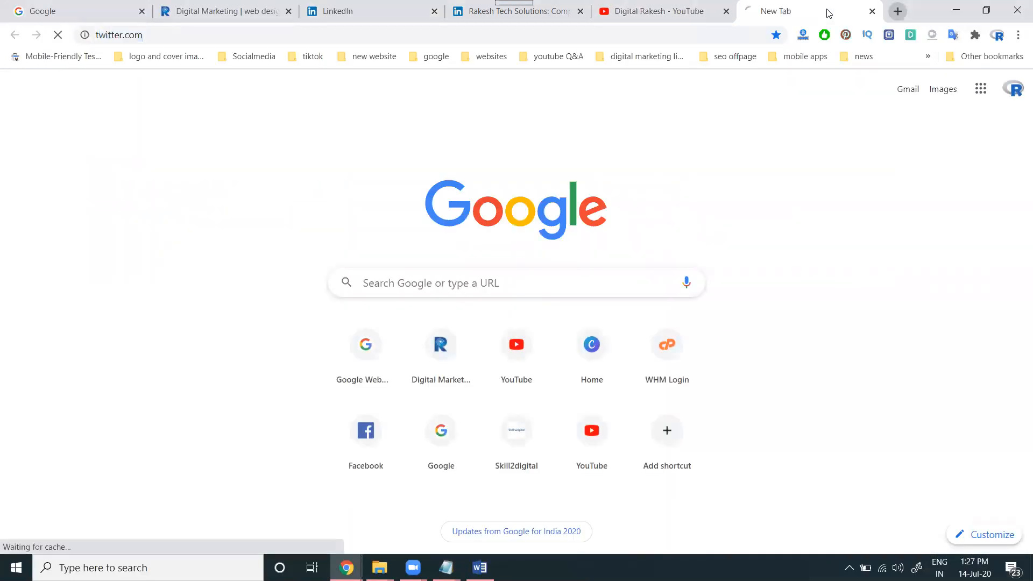
click(476, 13)
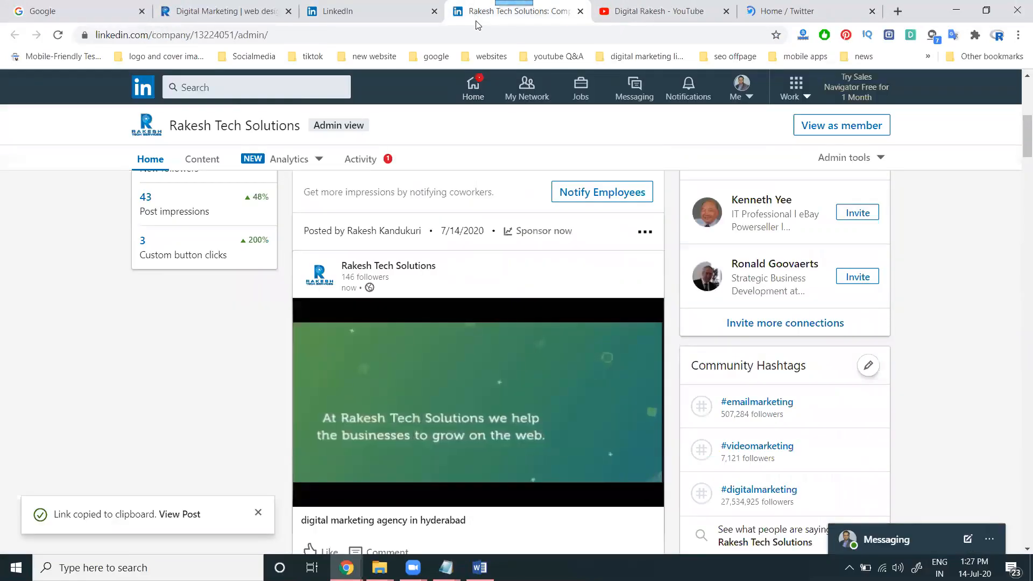
Review the visibility options for a new post from the personal LinkedIn feed, including Anyone + Twitter, without changing the selection
click(402, 18)
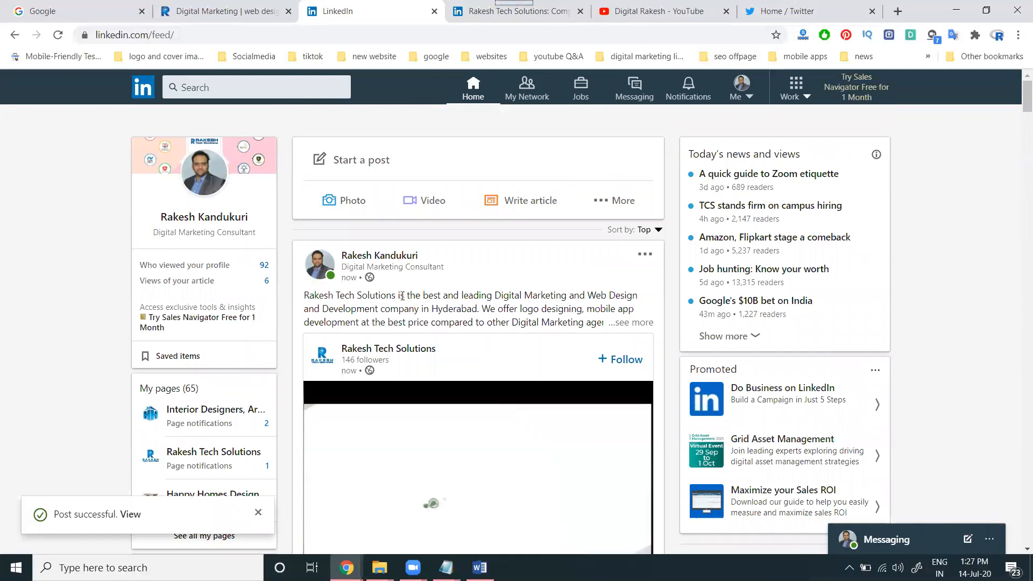
click(422, 161)
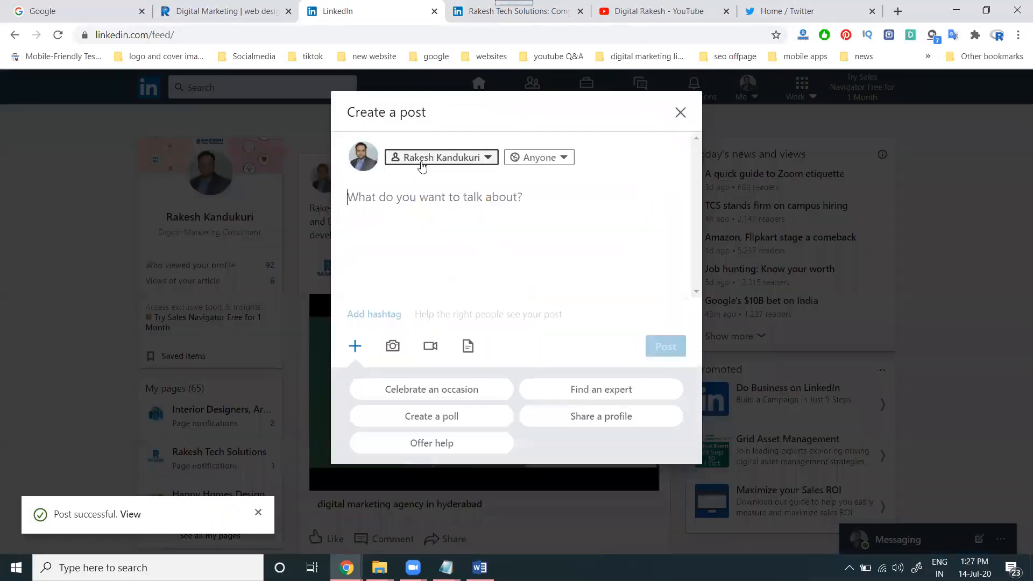
click(527, 157)
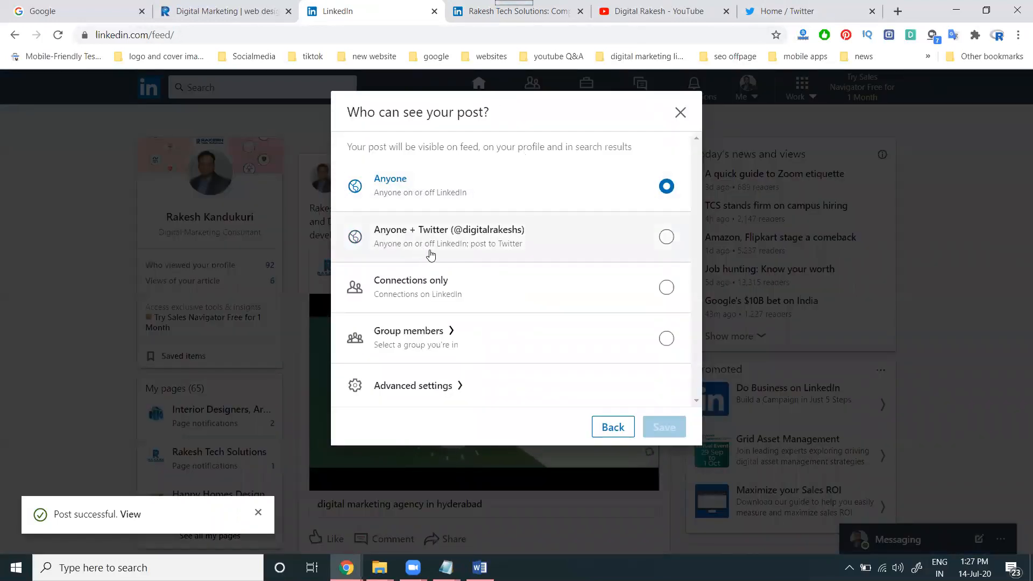
click(605, 425)
Switch to Twitter, find the newest tweet on the own profile, and open its linked LinkedIn post to examine it
click(785, 10)
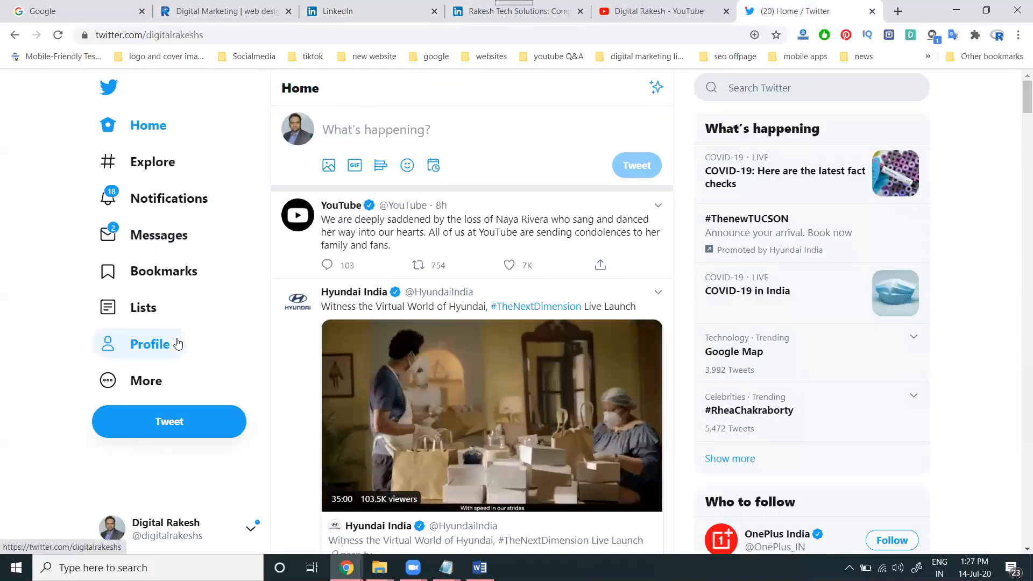
click(178, 343)
scroll(436, 243, down, 5)
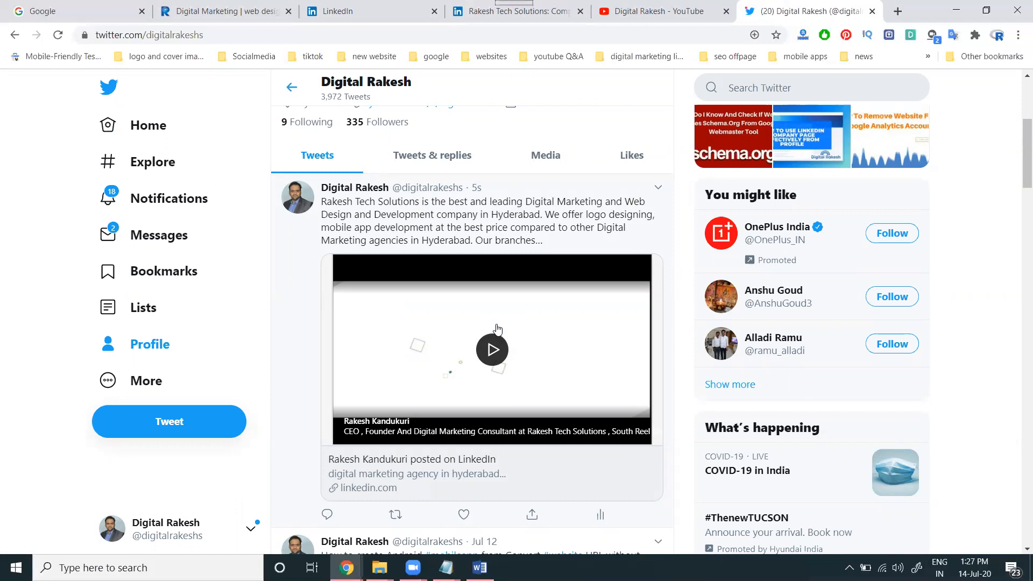
click(456, 463)
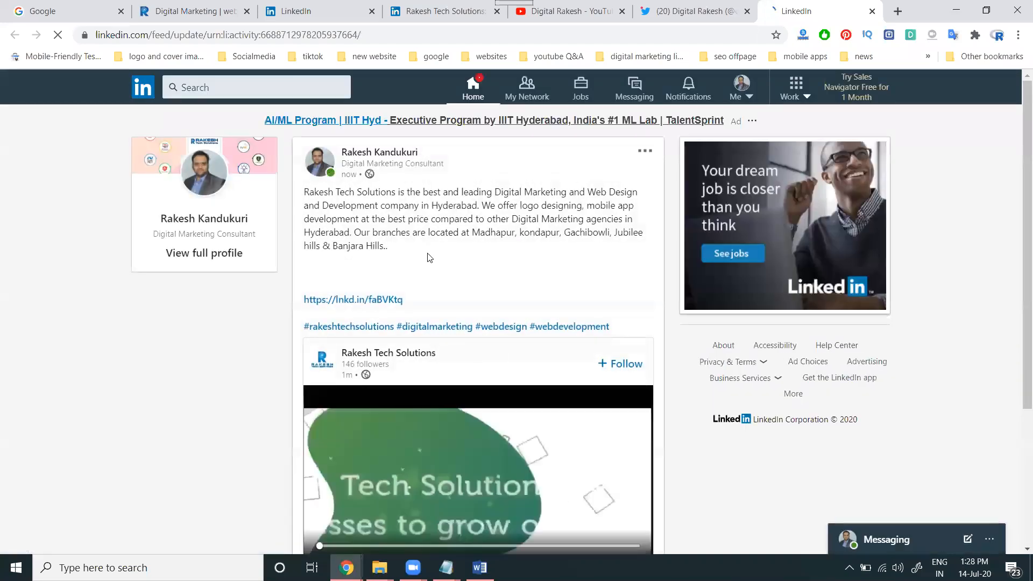
scroll(428, 257, down, 1)
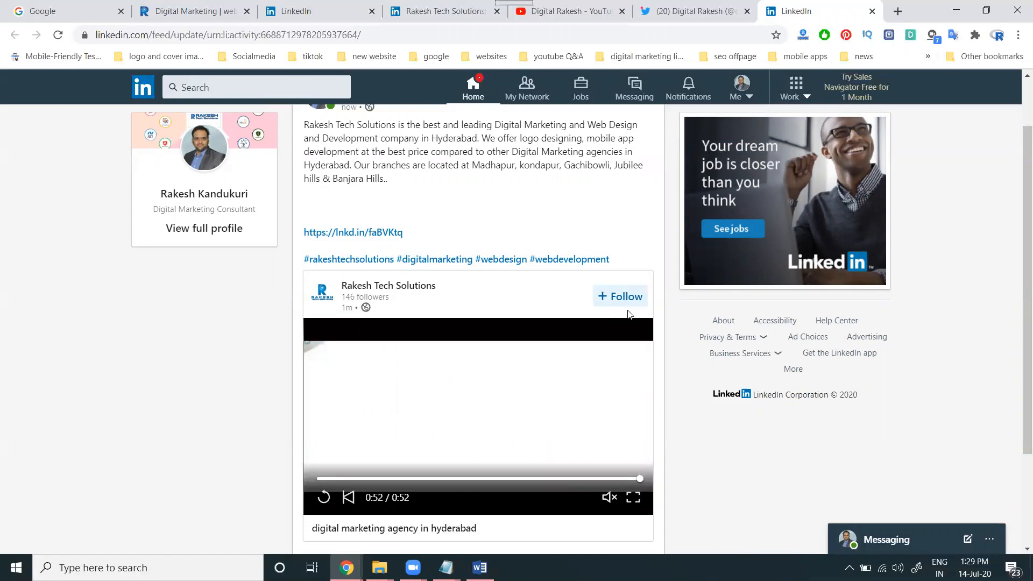
Return to the LinkedIn home feed and switch to the Digital Rakesh YouTube channel page
click(482, 85)
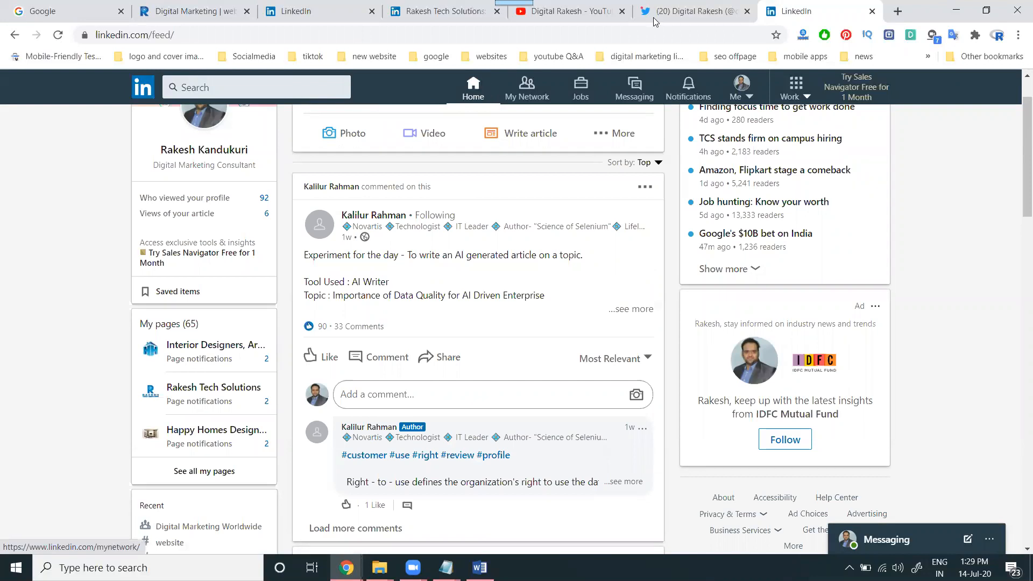
click(597, 6)
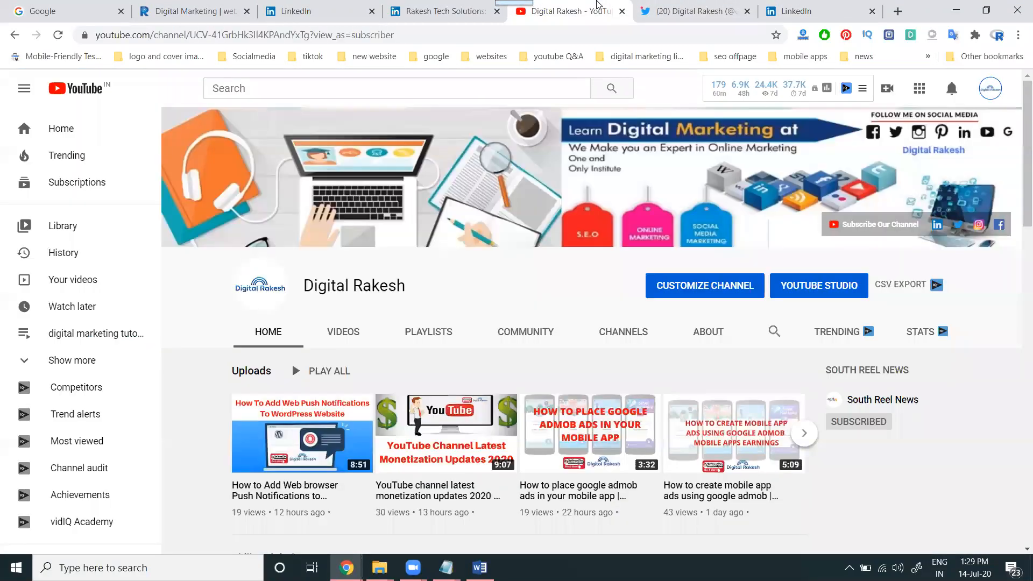